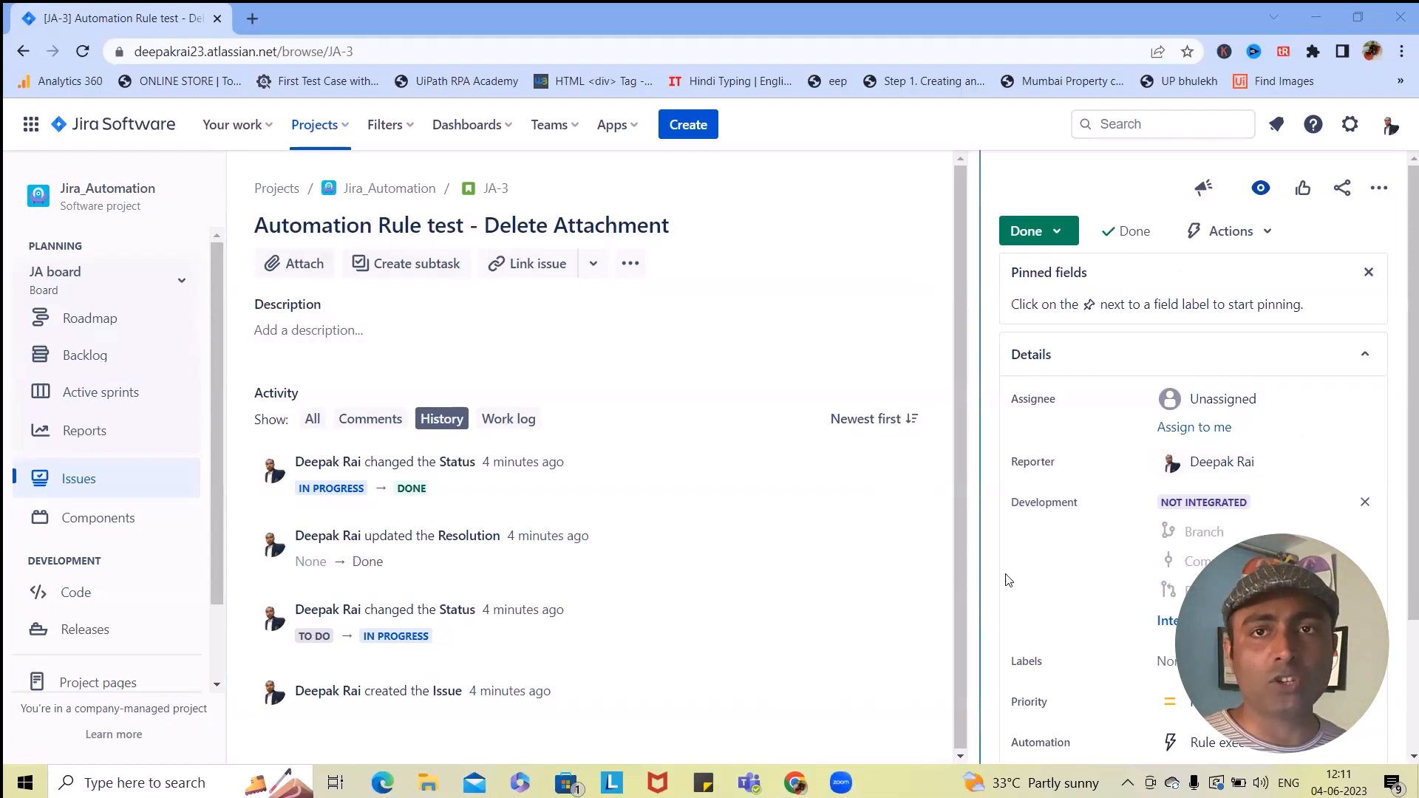
Open the global automation rules in the Jira system settings and start creating a new rule
left_click(1352, 124)
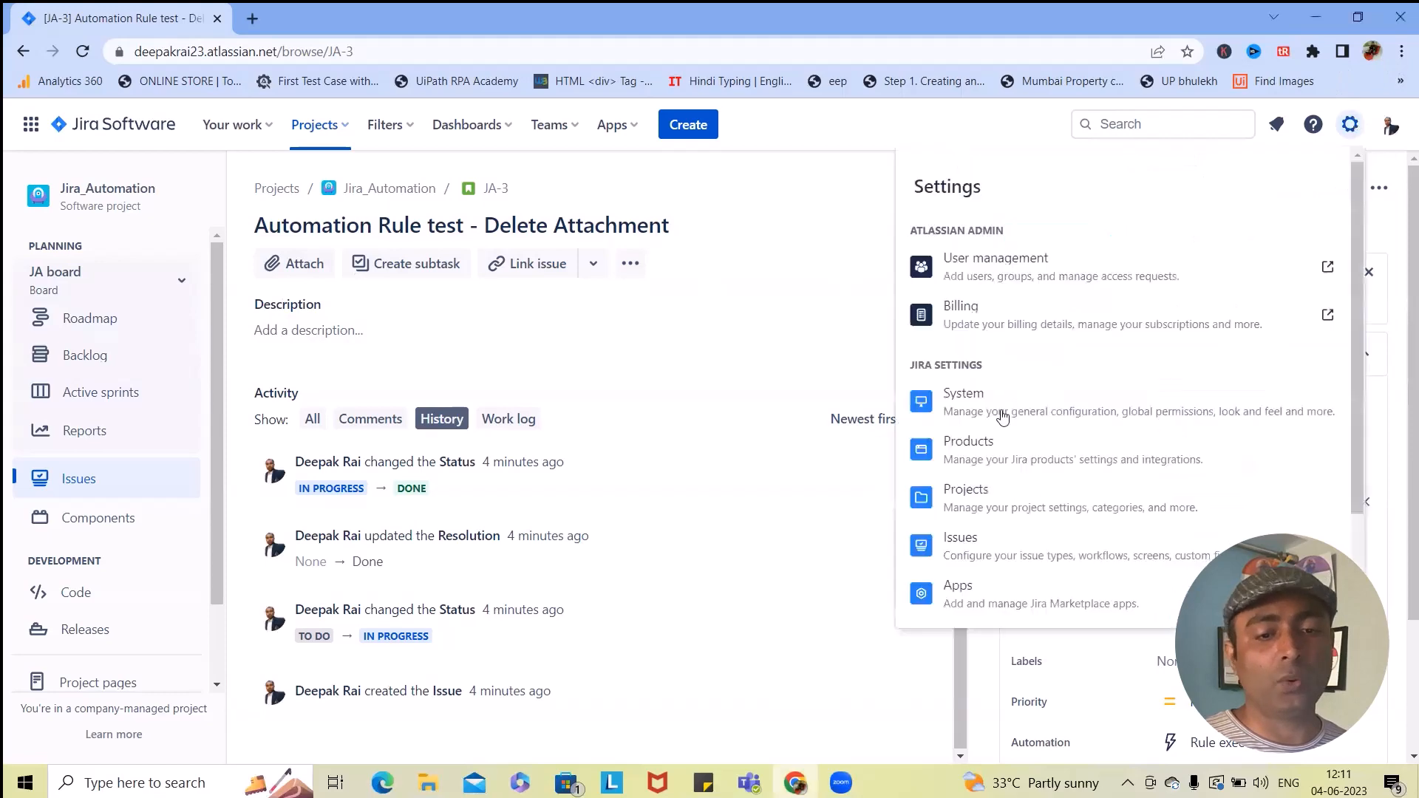
left_click(952, 406)
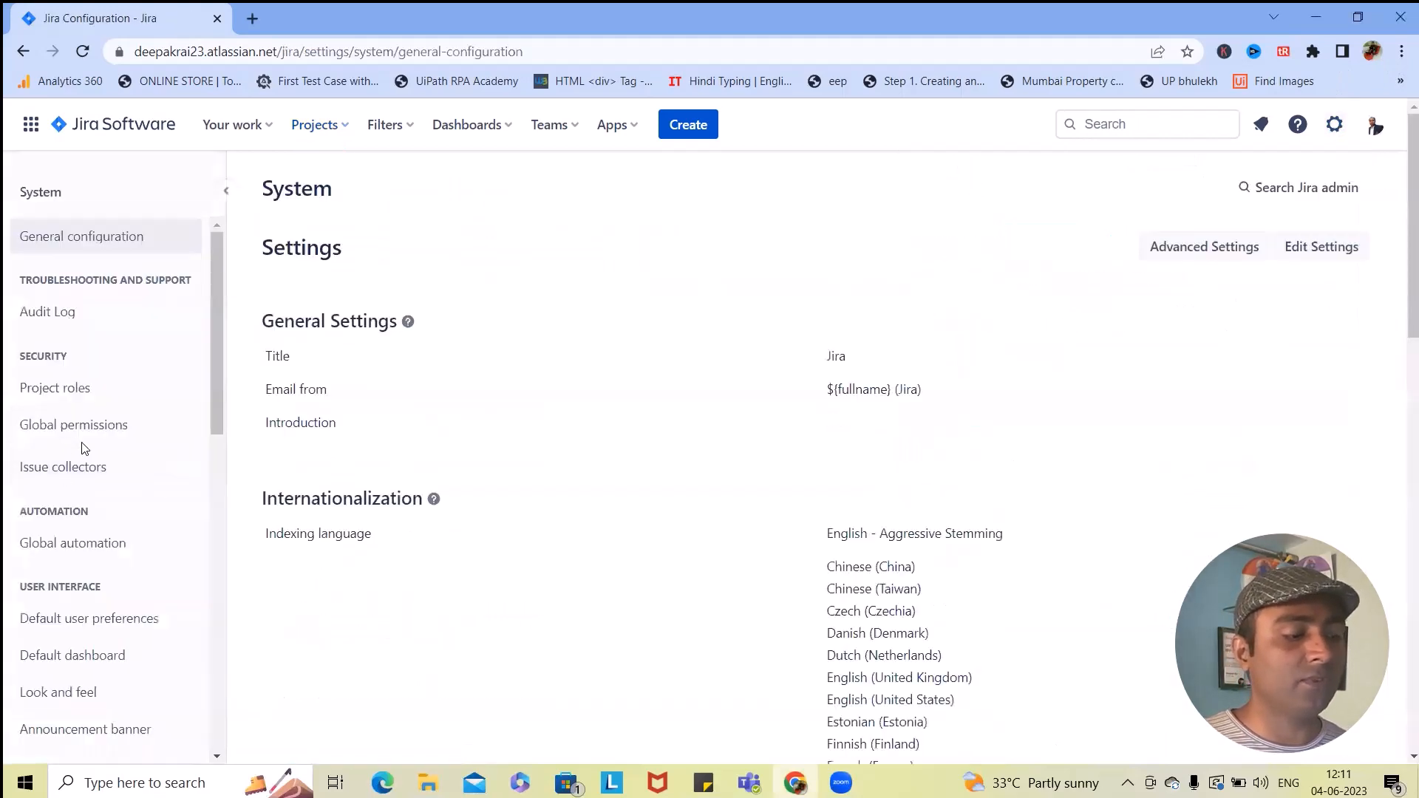
left_click(74, 556)
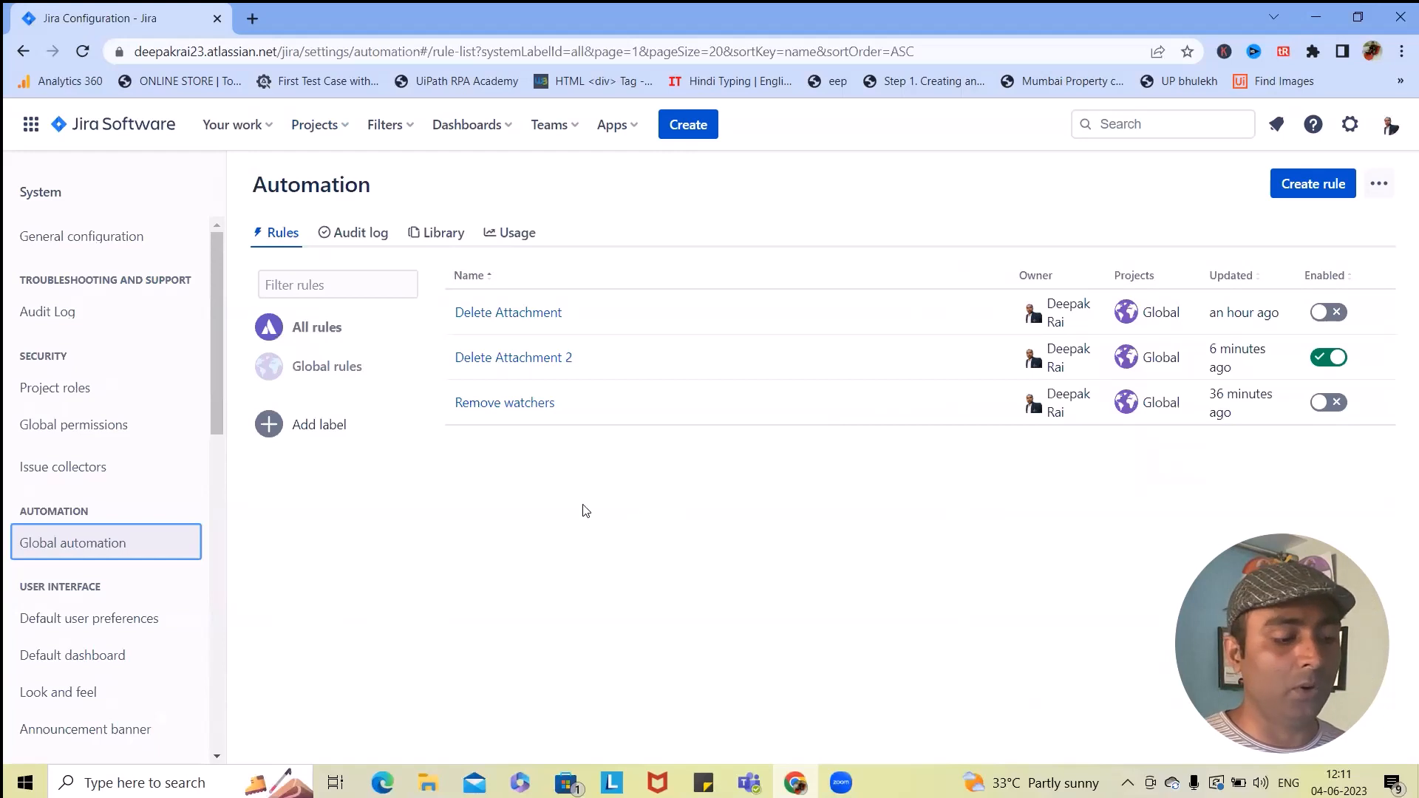
left_click(1307, 183)
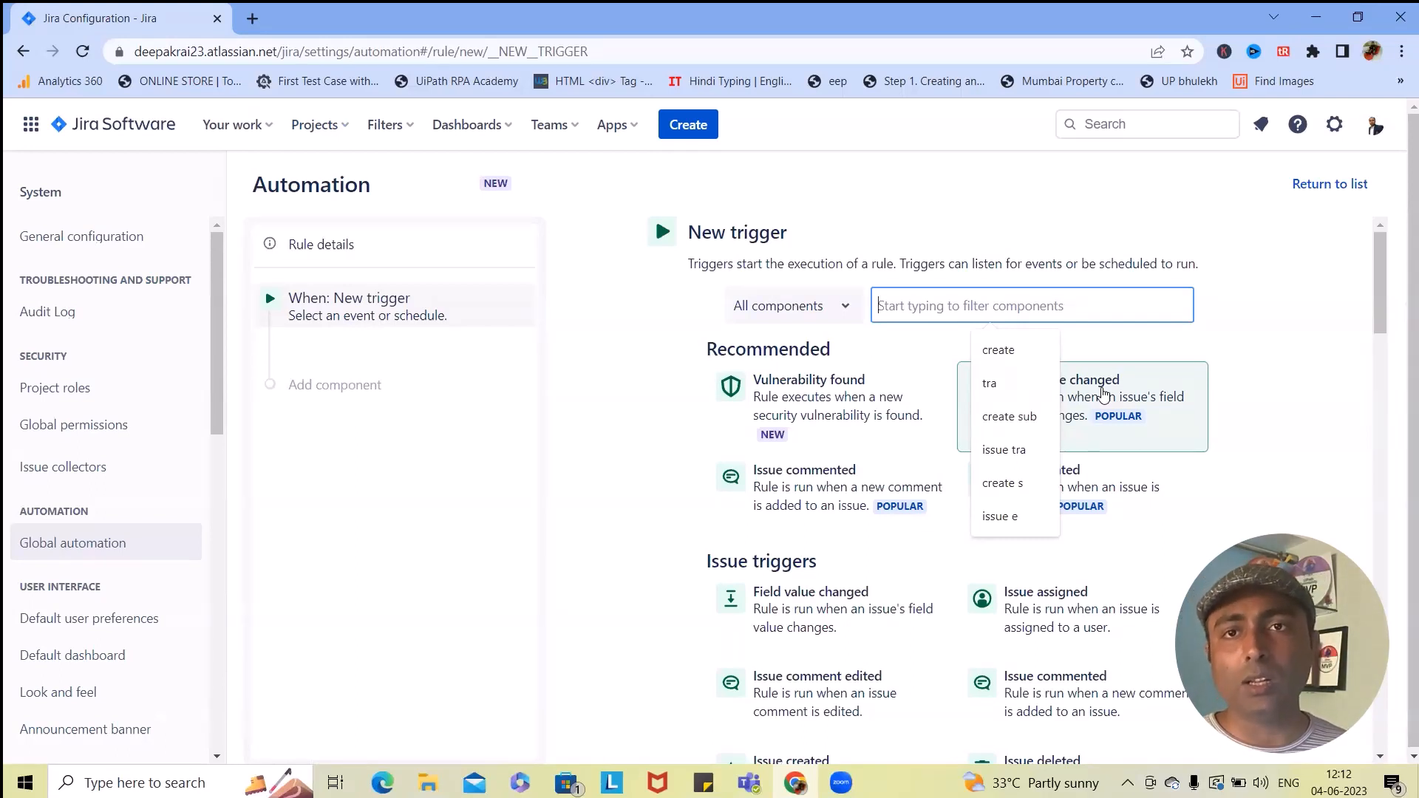
Search the triggers for "issue tra" and use Issue transitioned as the rule's trigger
left_click(921, 298)
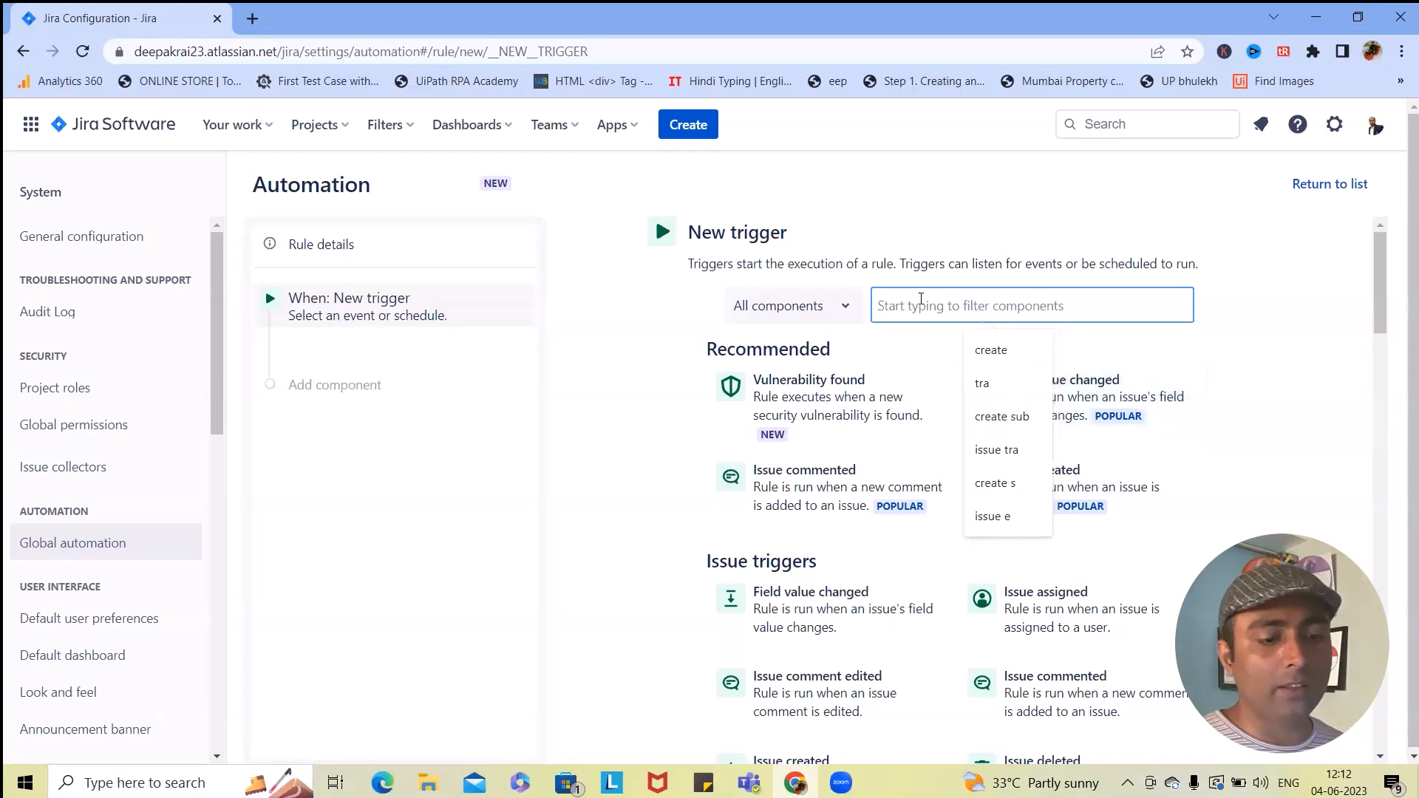
type("iss")
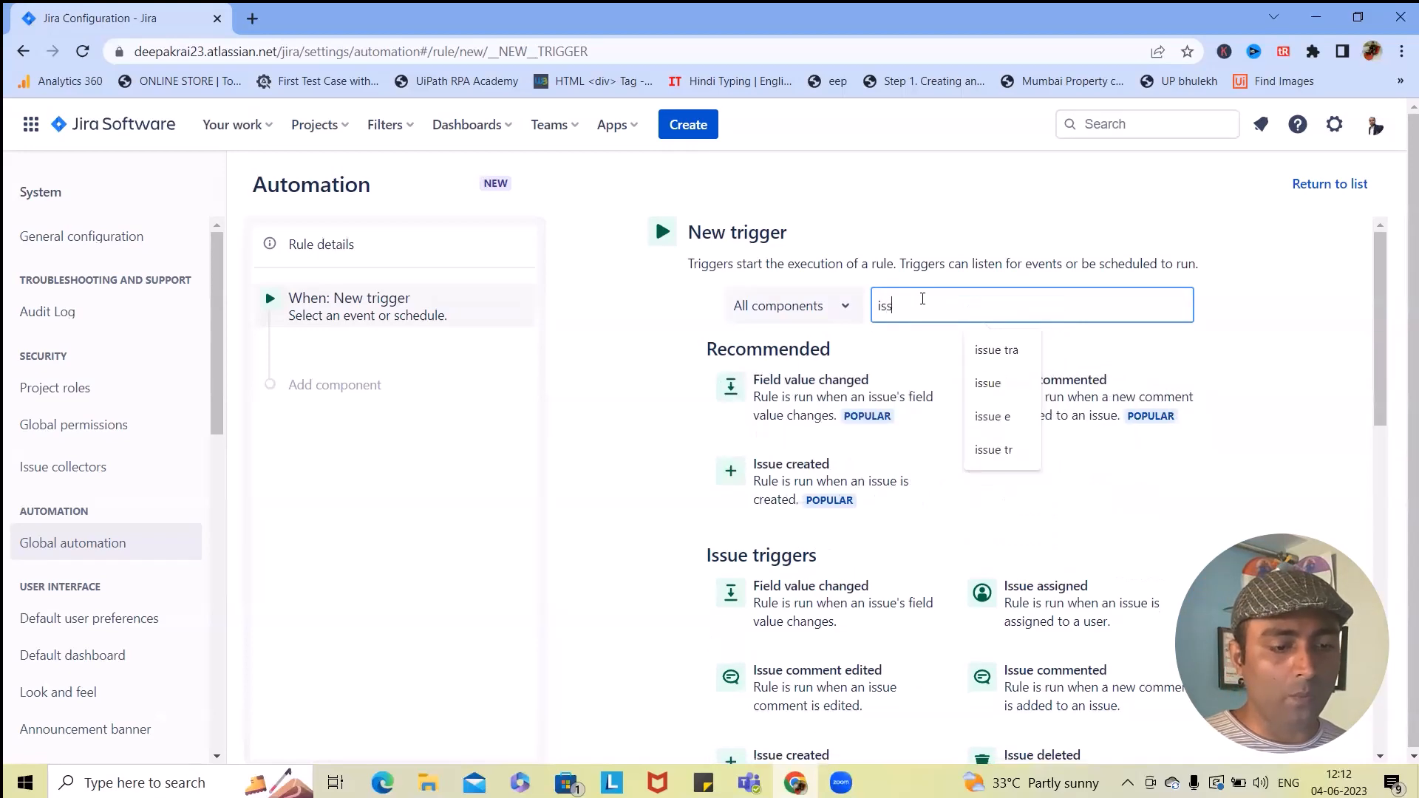
type("ue ")
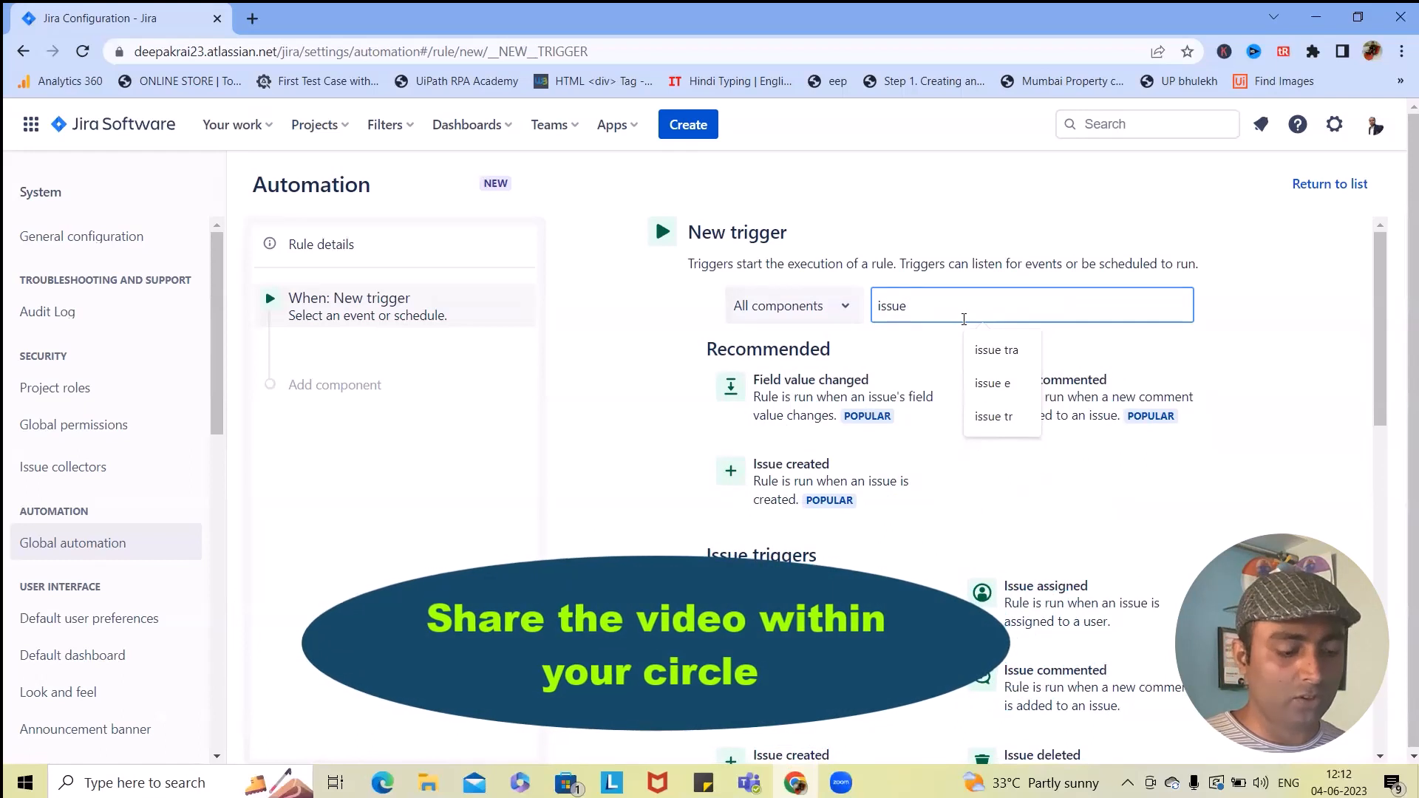
type("tra")
left_click(825, 373)
Set the trigger to transitions from In Progress to Done and save it
left_click(1145, 351)
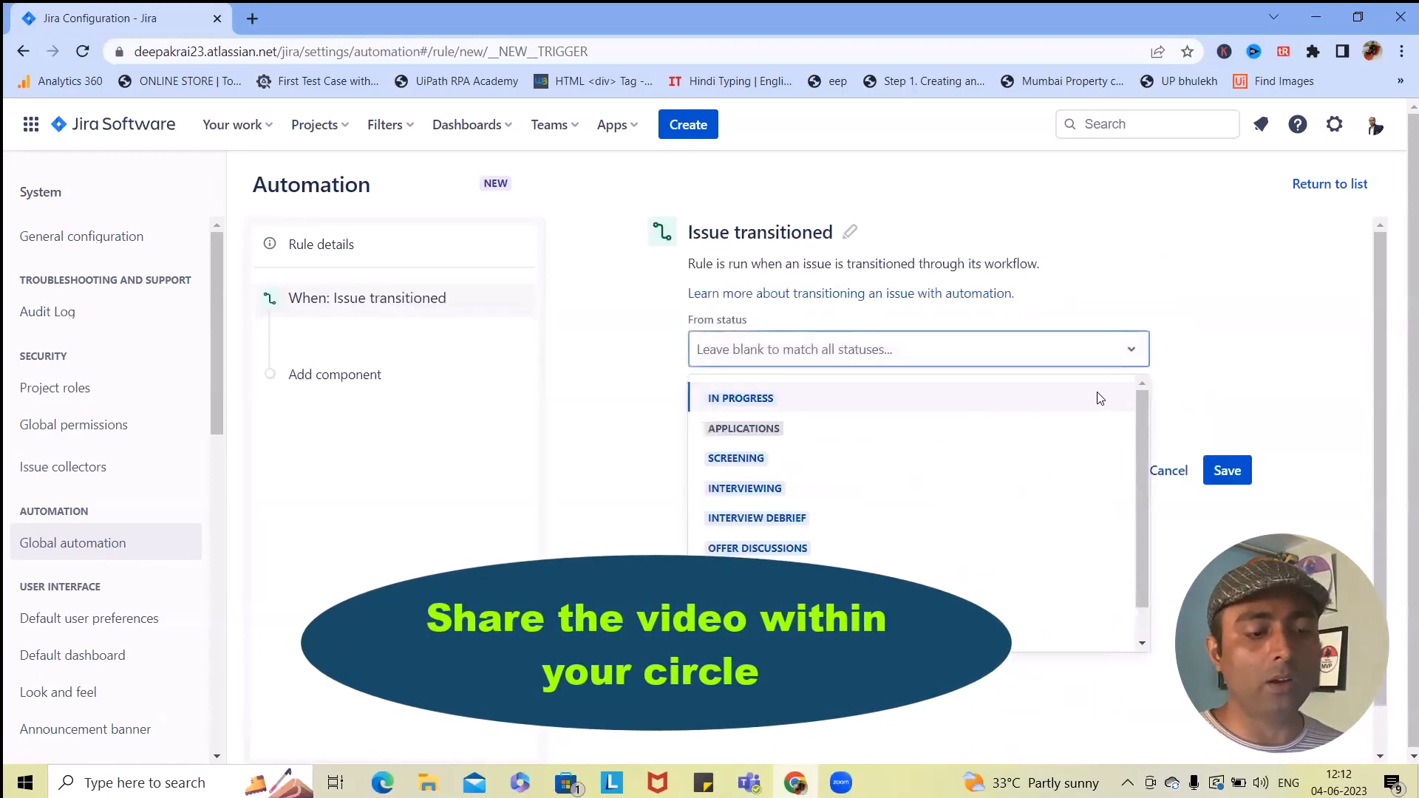
left_click(807, 394)
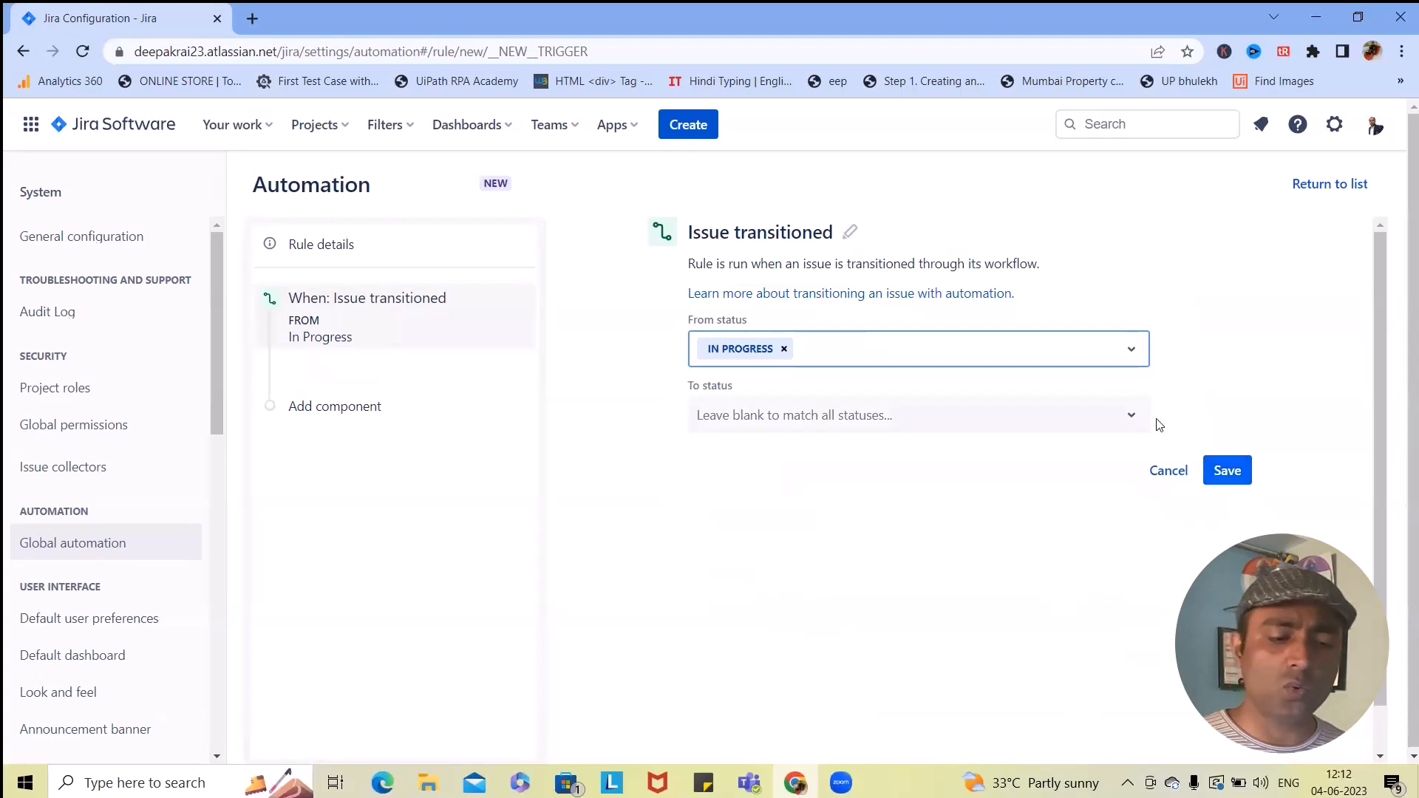
left_click(1131, 414)
scroll(761, 709, "down", 1)
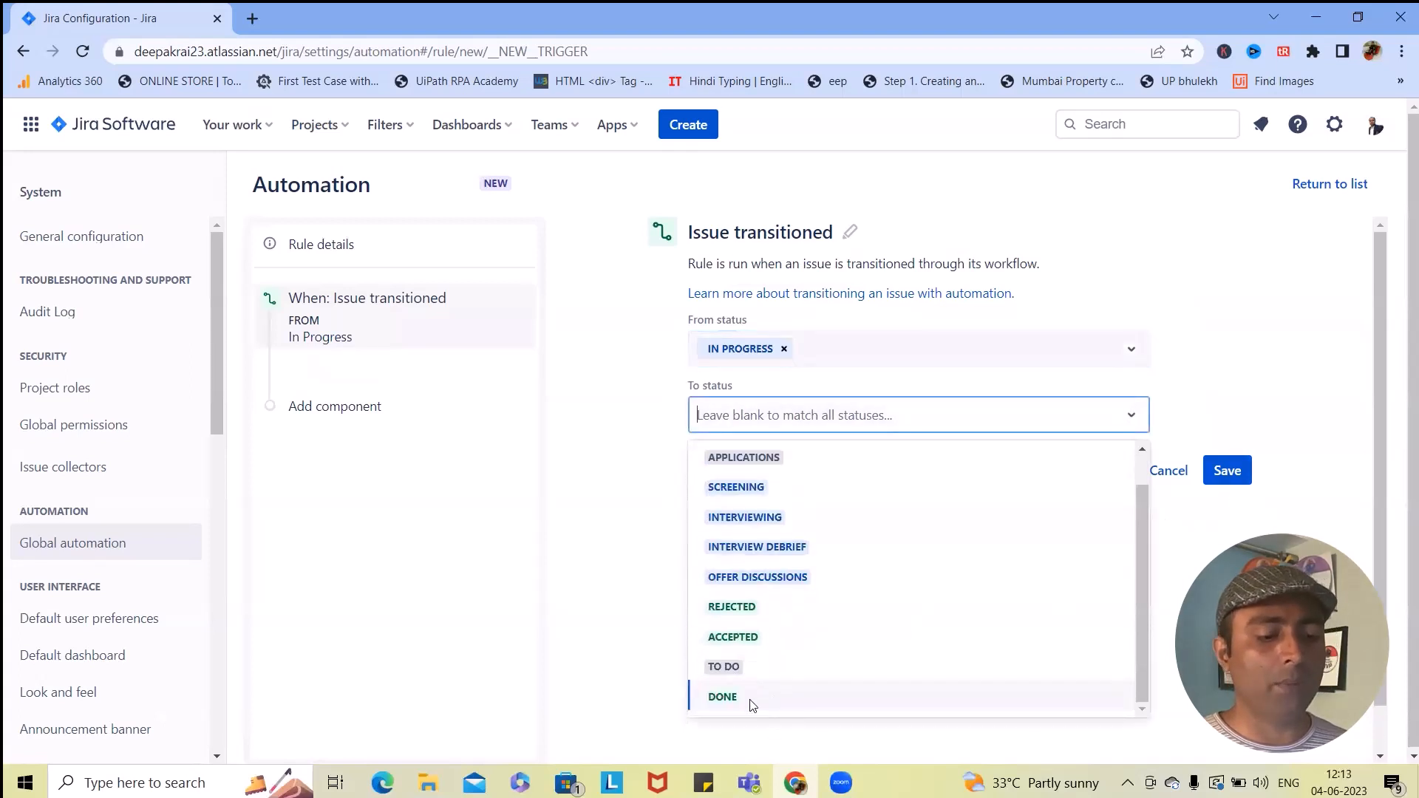
left_click(751, 702)
left_click(1223, 475)
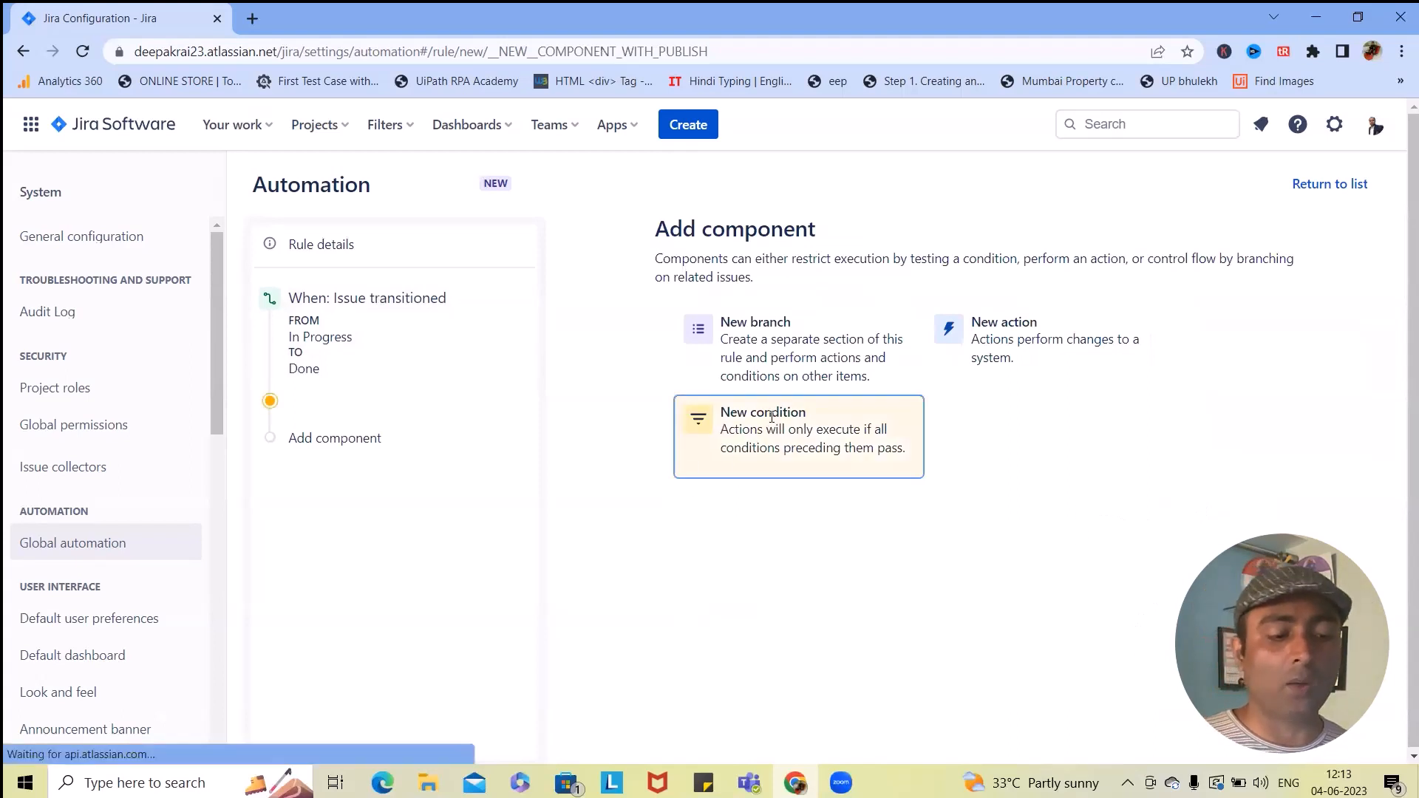
Add an If / else block as a new condition, with Status as the issue field it checks
left_click(747, 429)
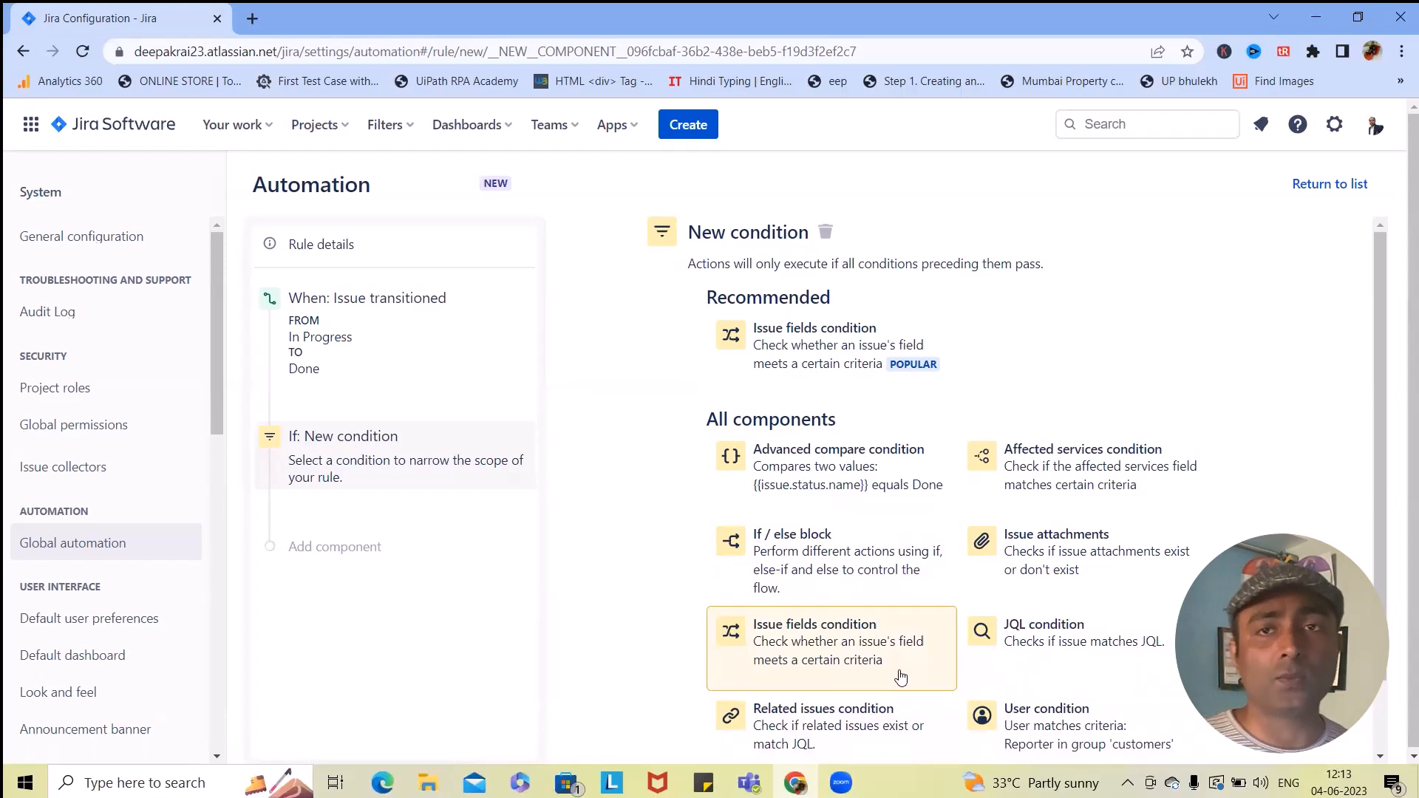
left_click(794, 584)
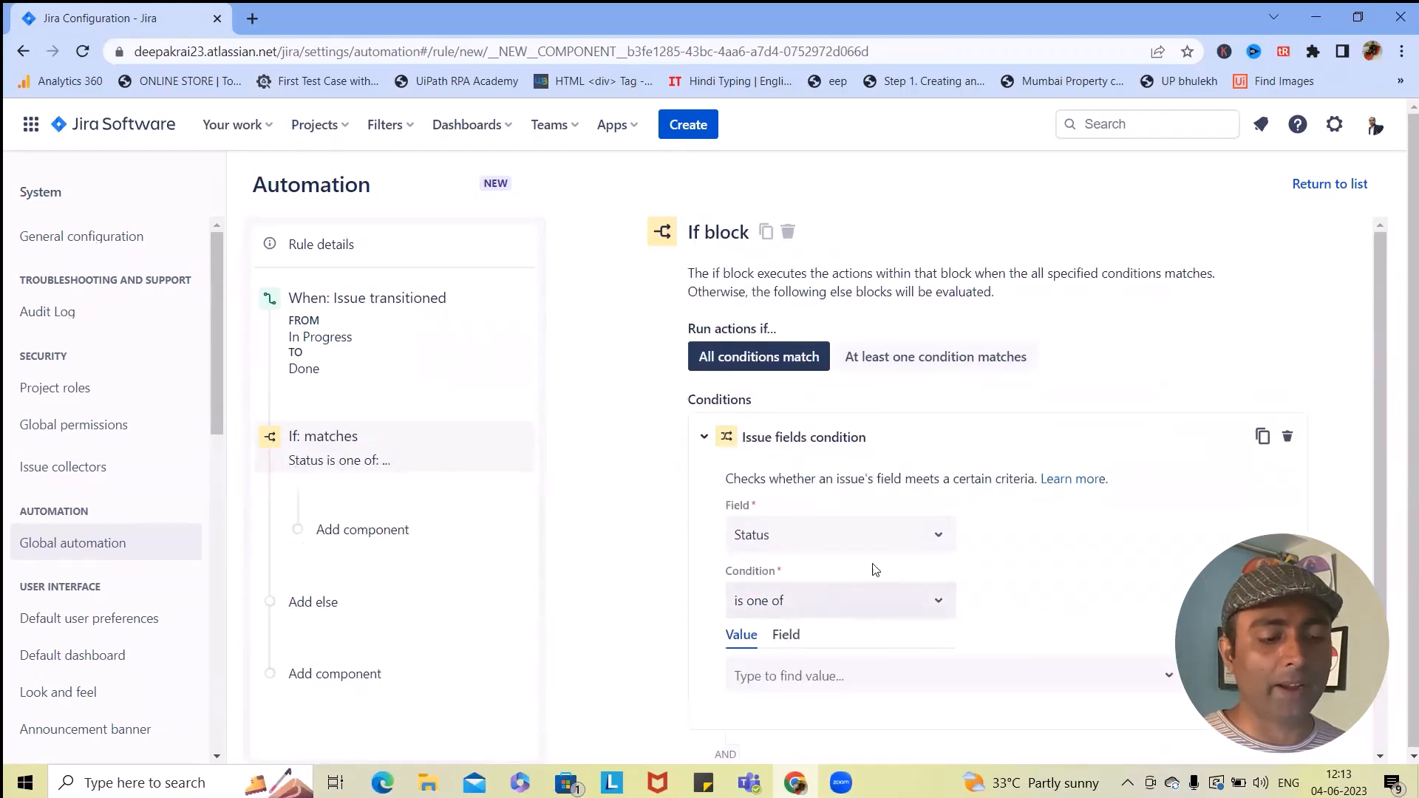
left_click(926, 544)
left_click(966, 584)
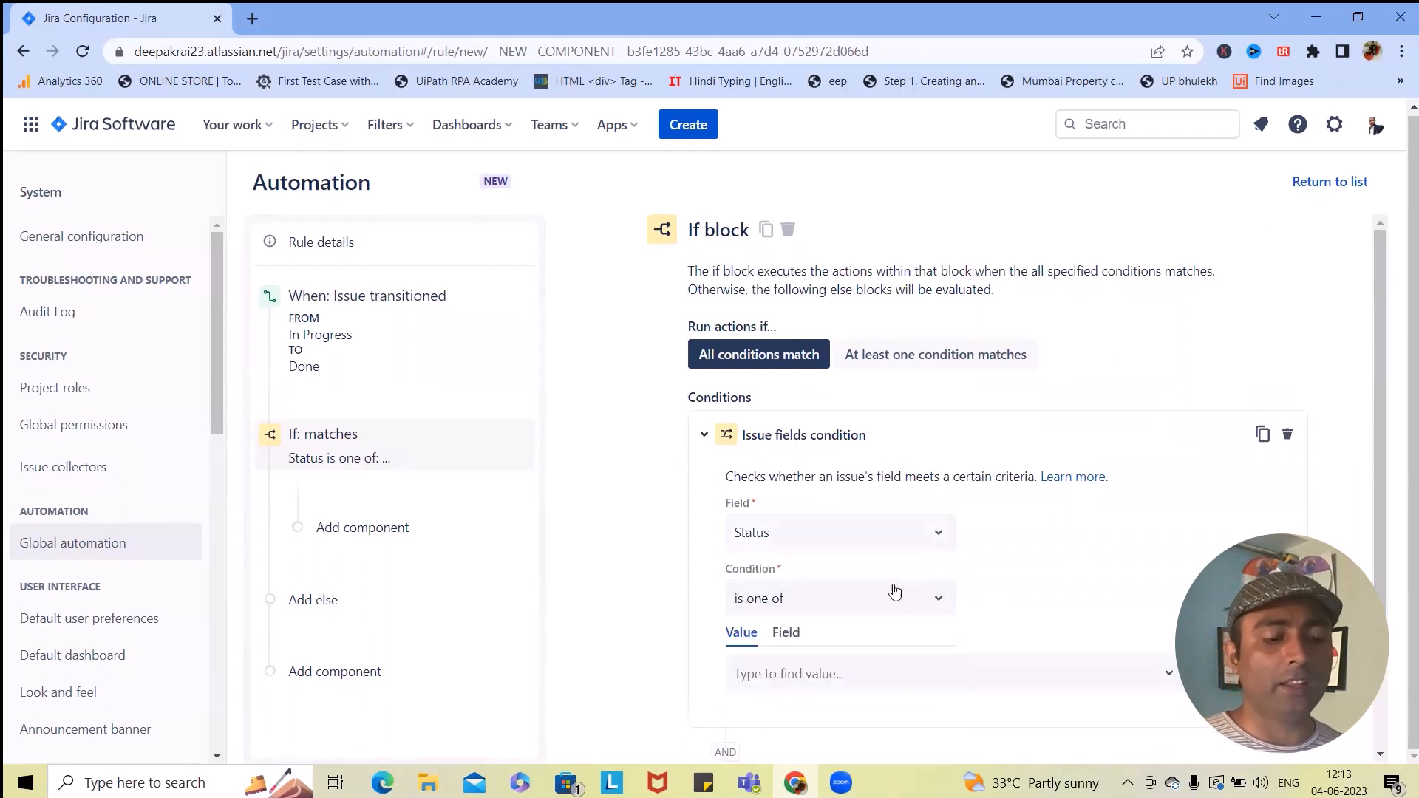
scroll(935, 622, "down", 2)
left_click(892, 435)
scroll(828, 598, "down", 5)
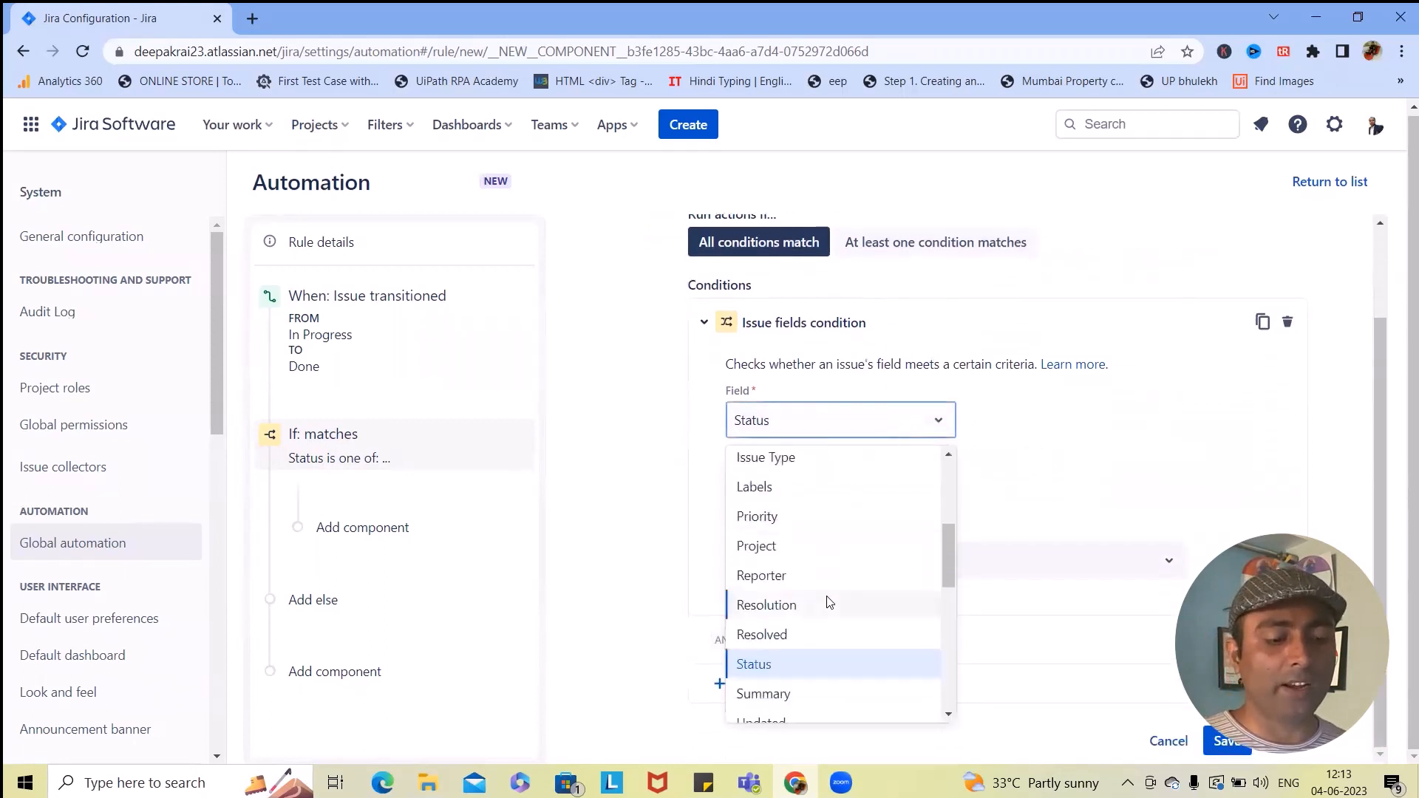
scroll(835, 656, "down", 5)
scroll(835, 635, "up", 5)
left_click(761, 569)
Set the Status condition to equals, with Done as the value
left_click(928, 481)
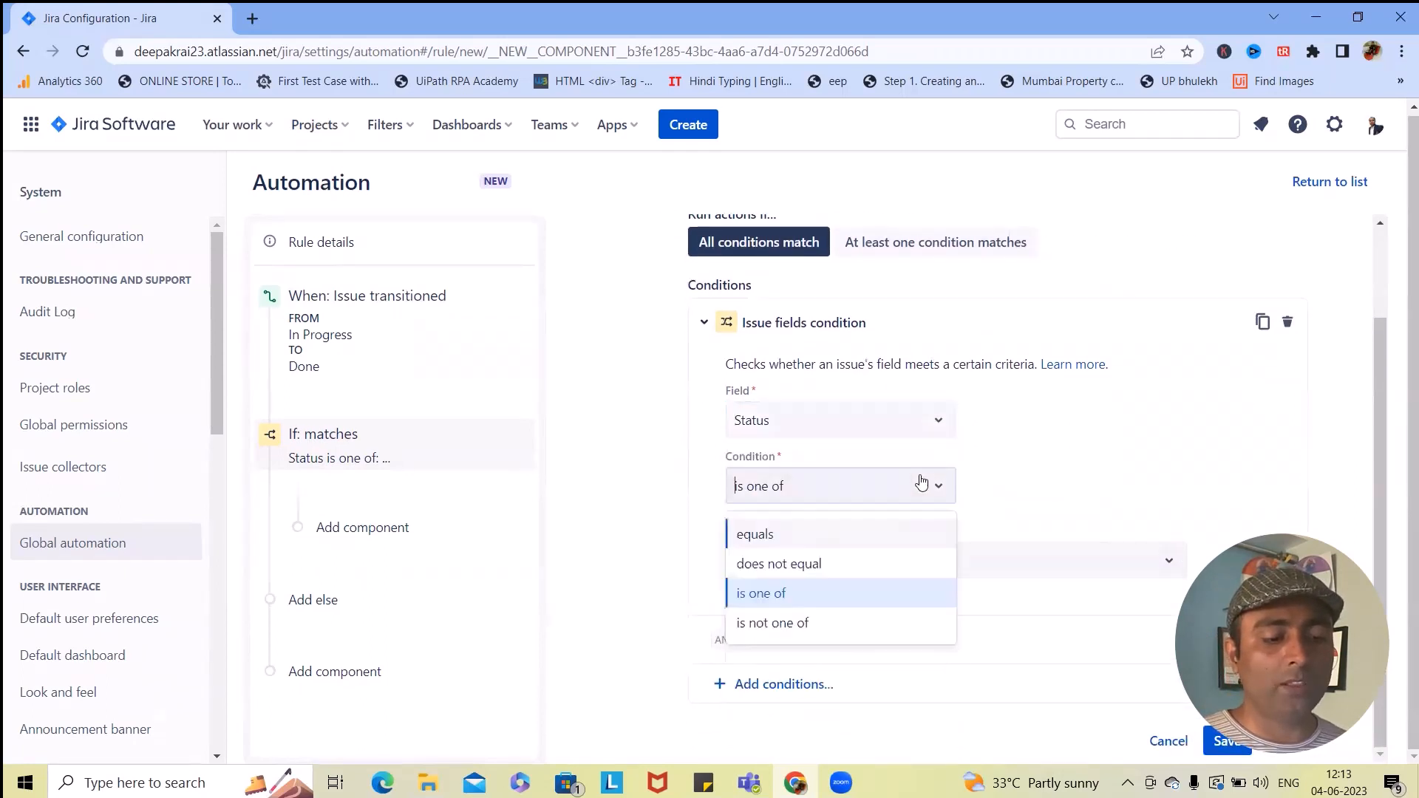
left_click(771, 533)
left_click(813, 560)
left_click(772, 717)
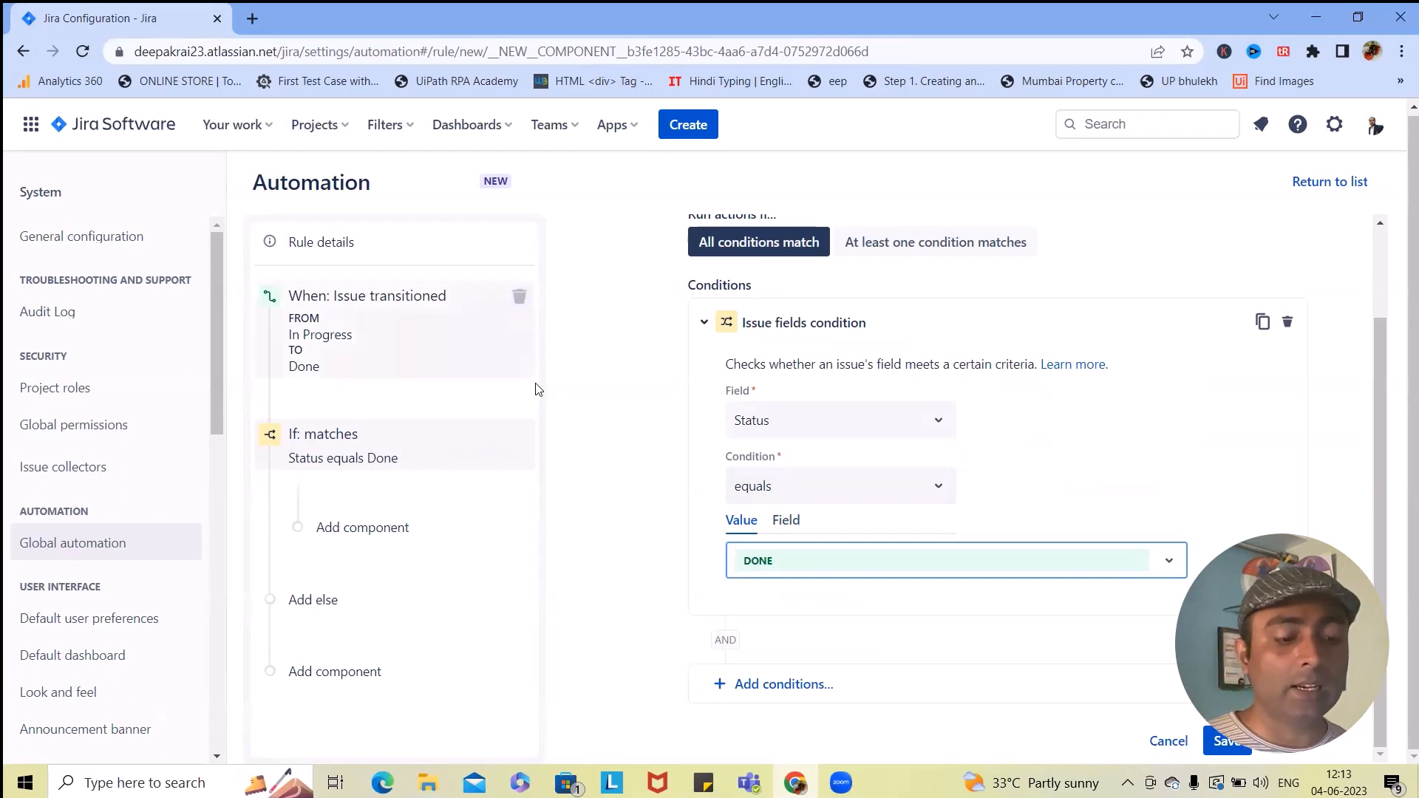
Try comparing Status with another field of the current issue, and restore the value comparison with Done
left_click(788, 526)
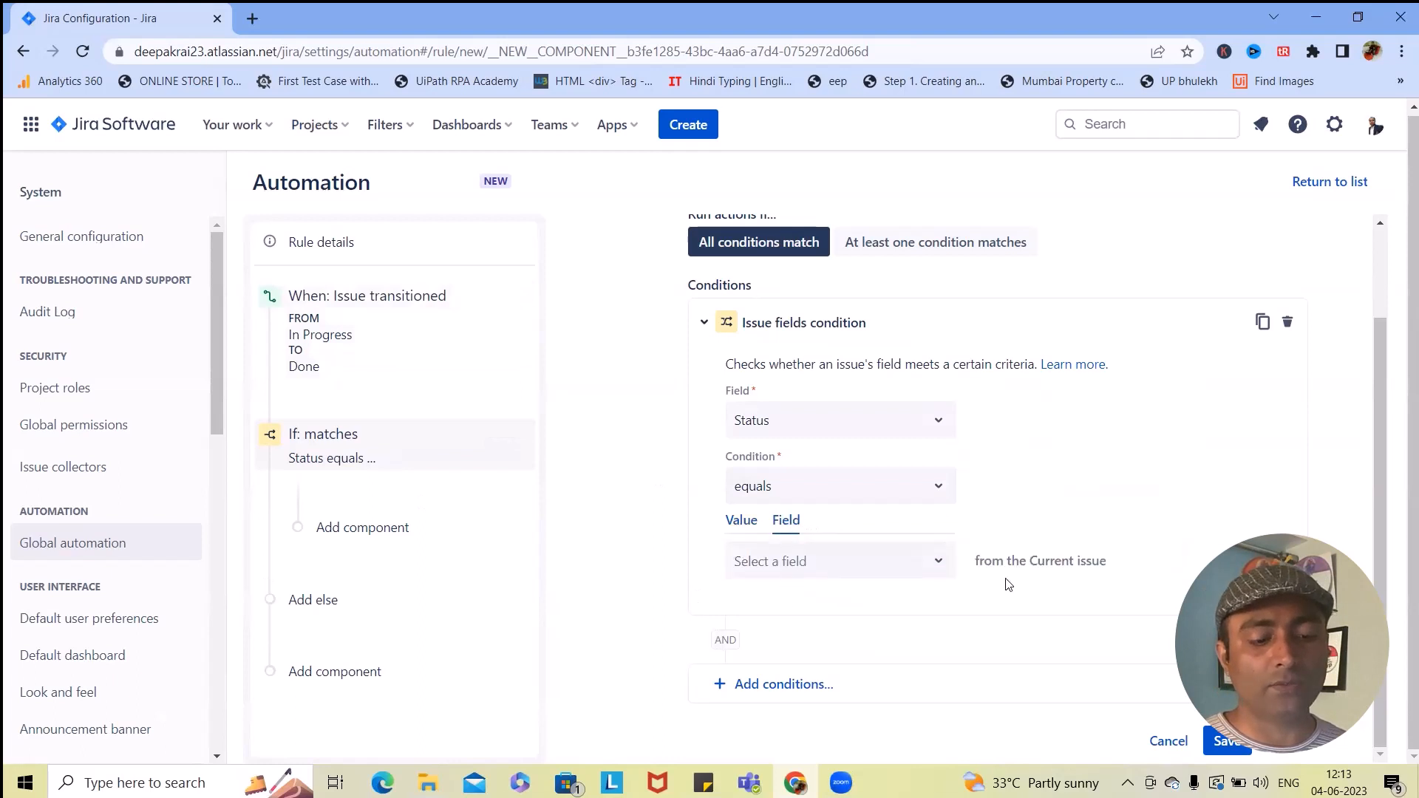
left_click(864, 567)
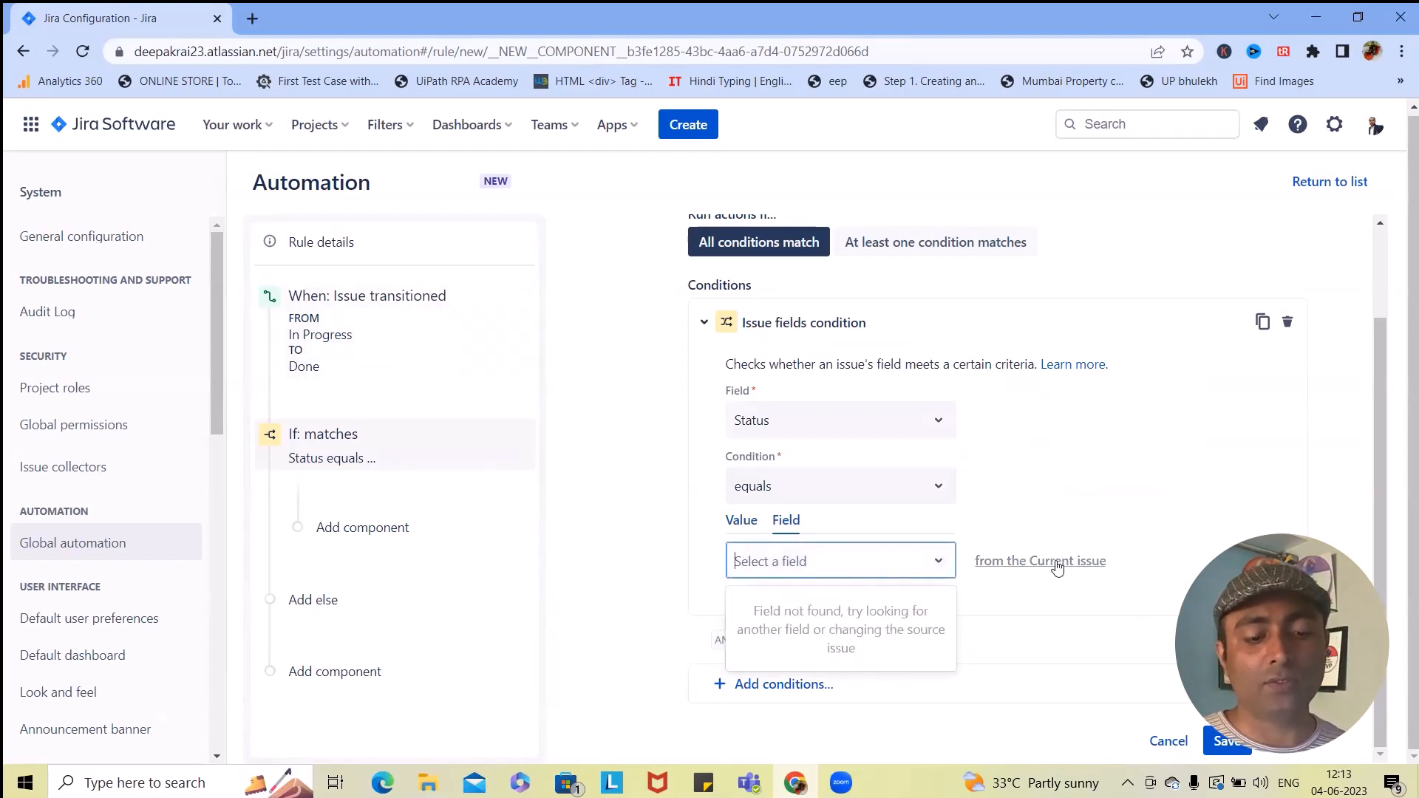
left_click(1221, 550)
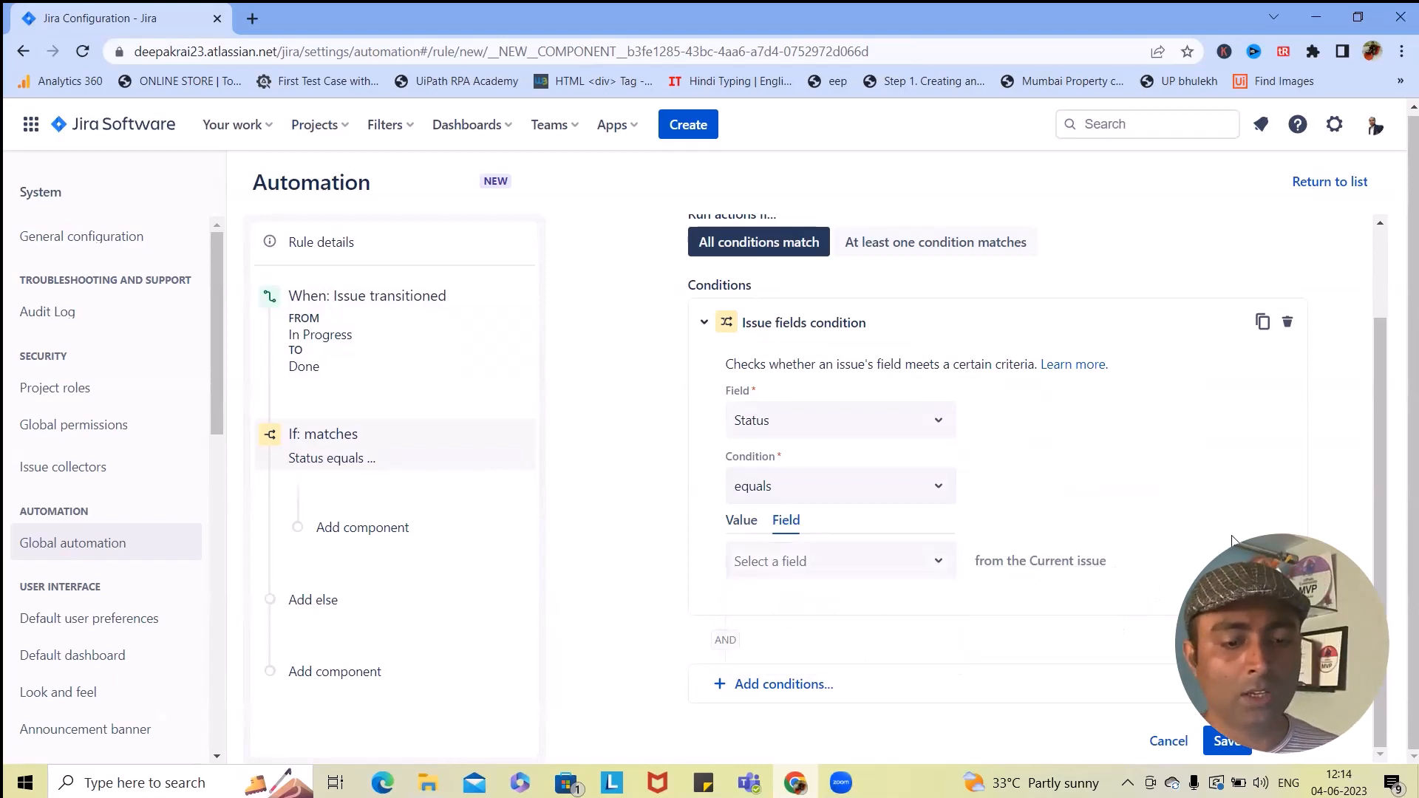
left_click(740, 521)
left_click(762, 562)
scroll(869, 715, "down", 5)
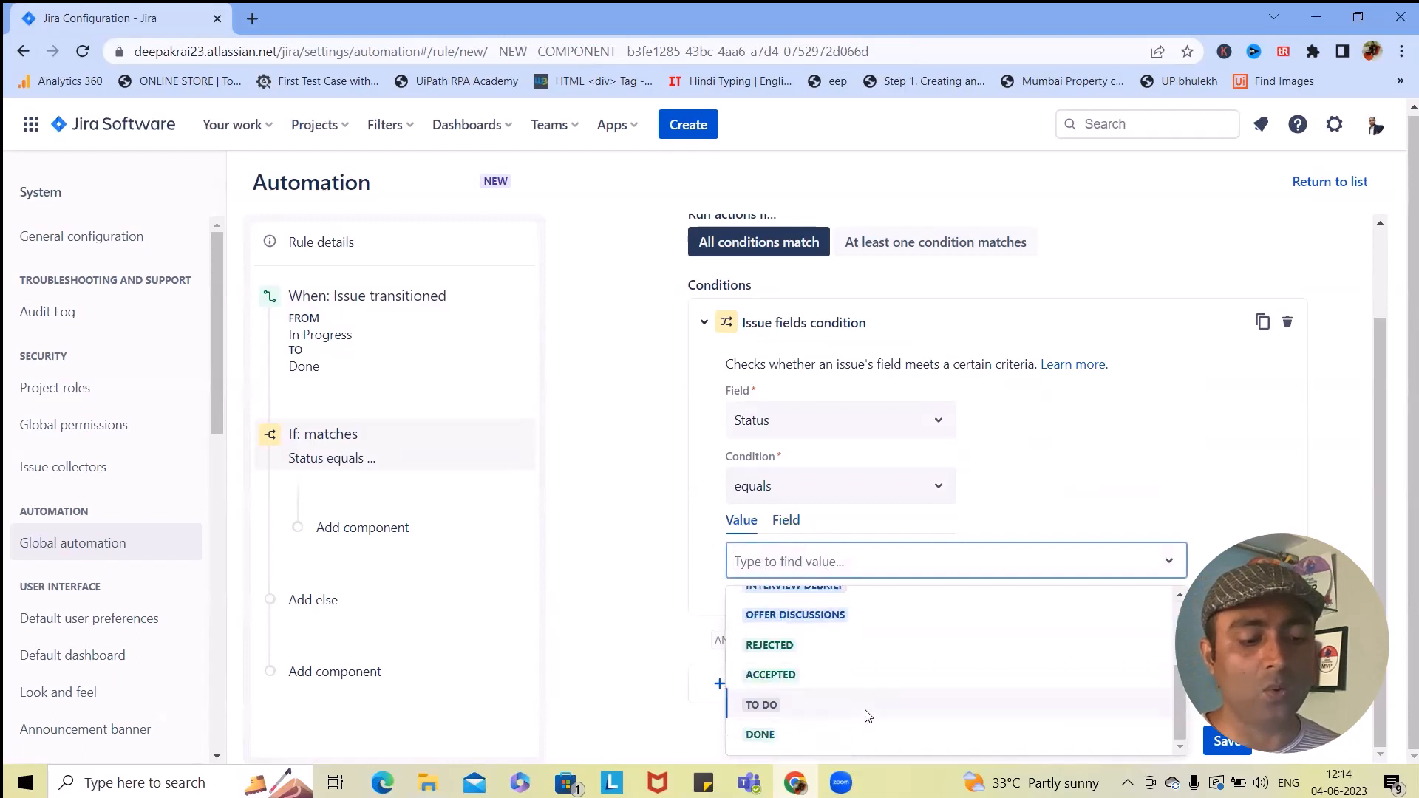
left_click(883, 735)
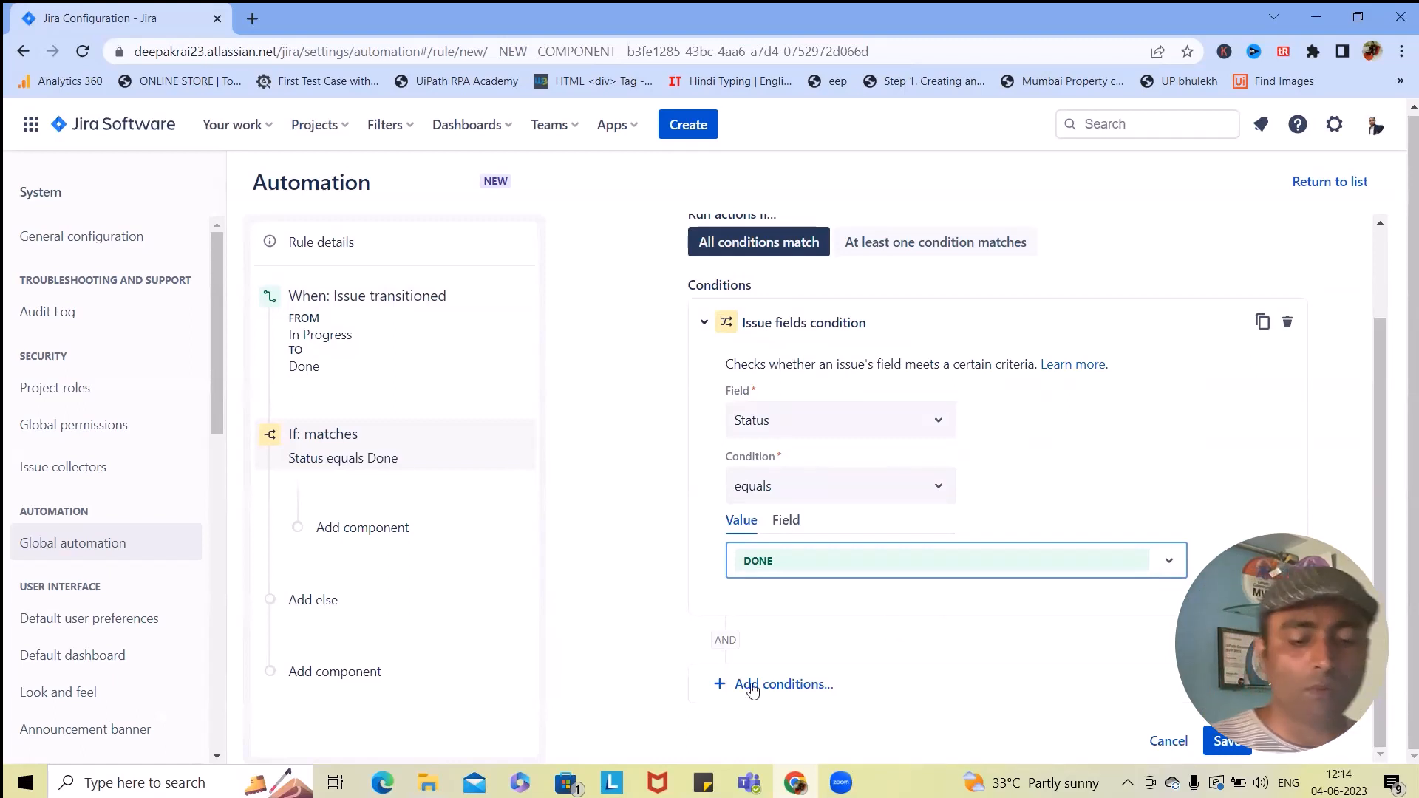
Add a new action inside the If block, filter the actions by "re" and choose Manage watchers
left_click(340, 673)
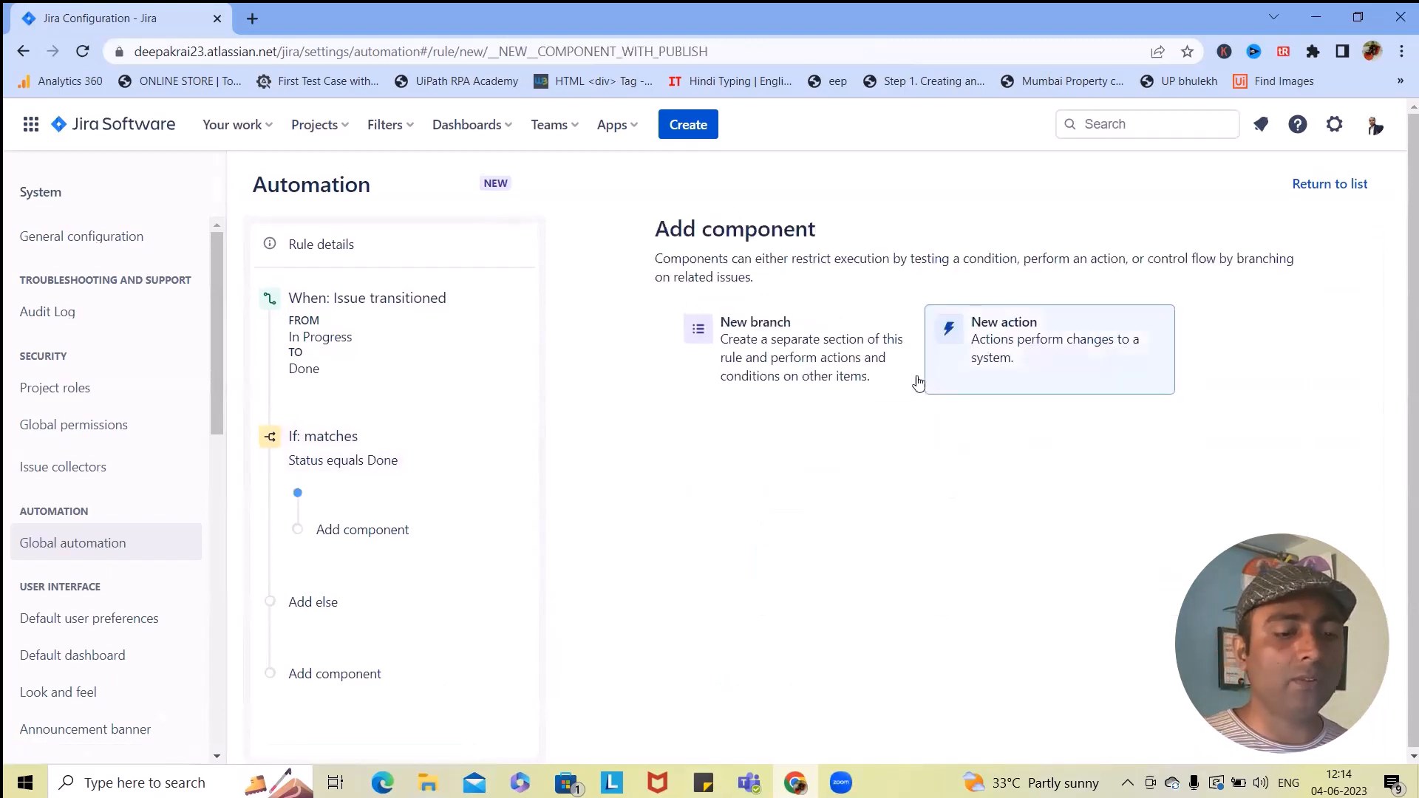
left_click(1074, 358)
left_click(982, 301)
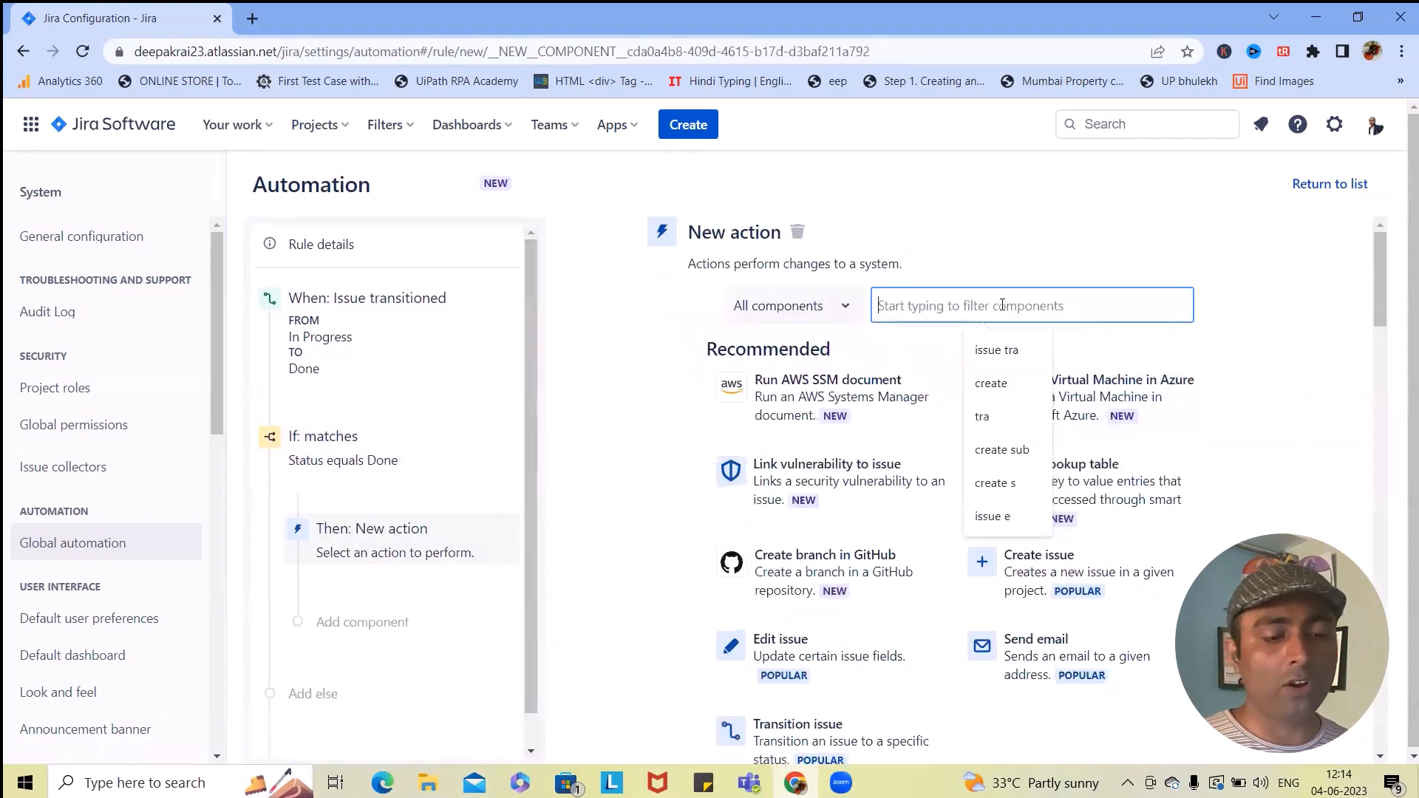
type("re")
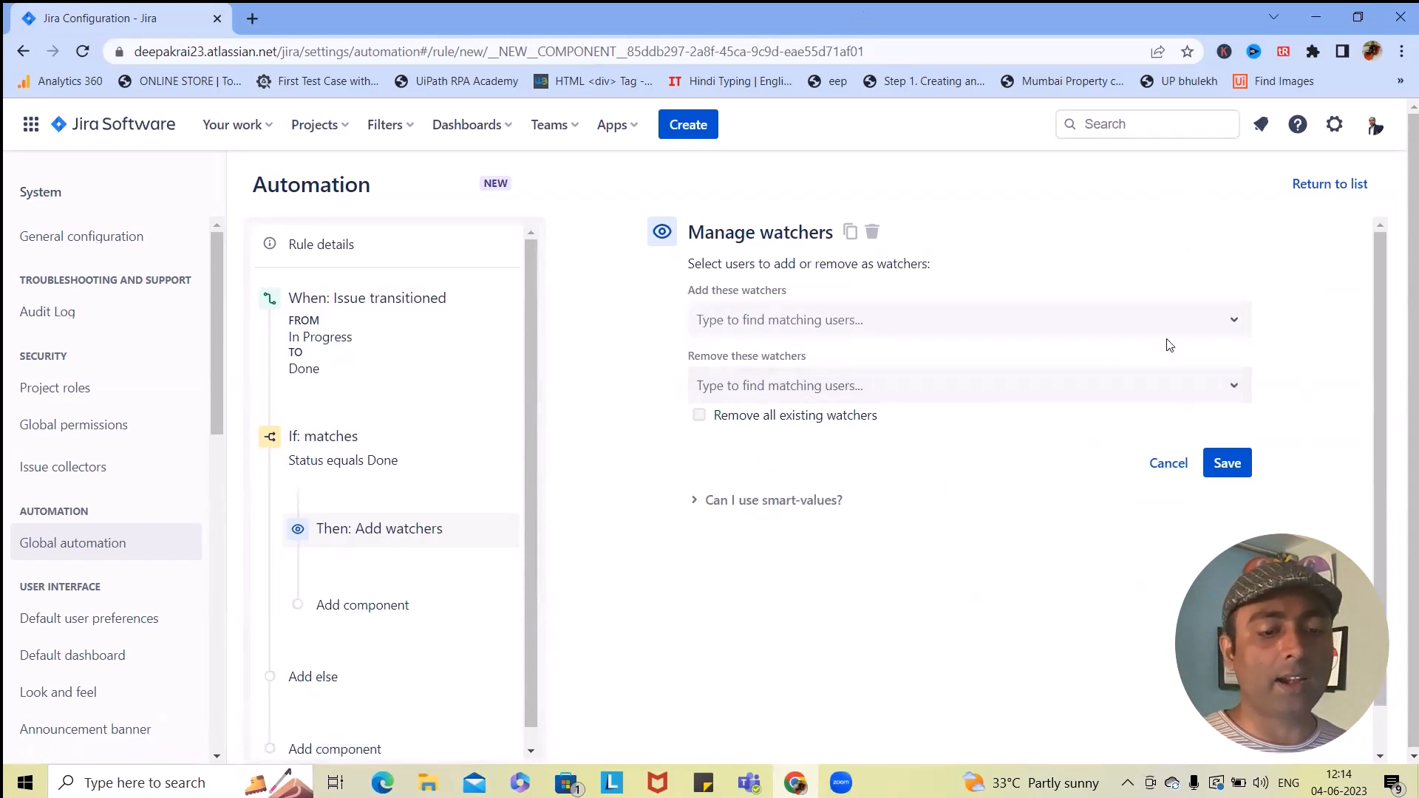
Add the rule owner's user account as a watcher, leave the watchers to remove empty, and save the action
left_click(1180, 320)
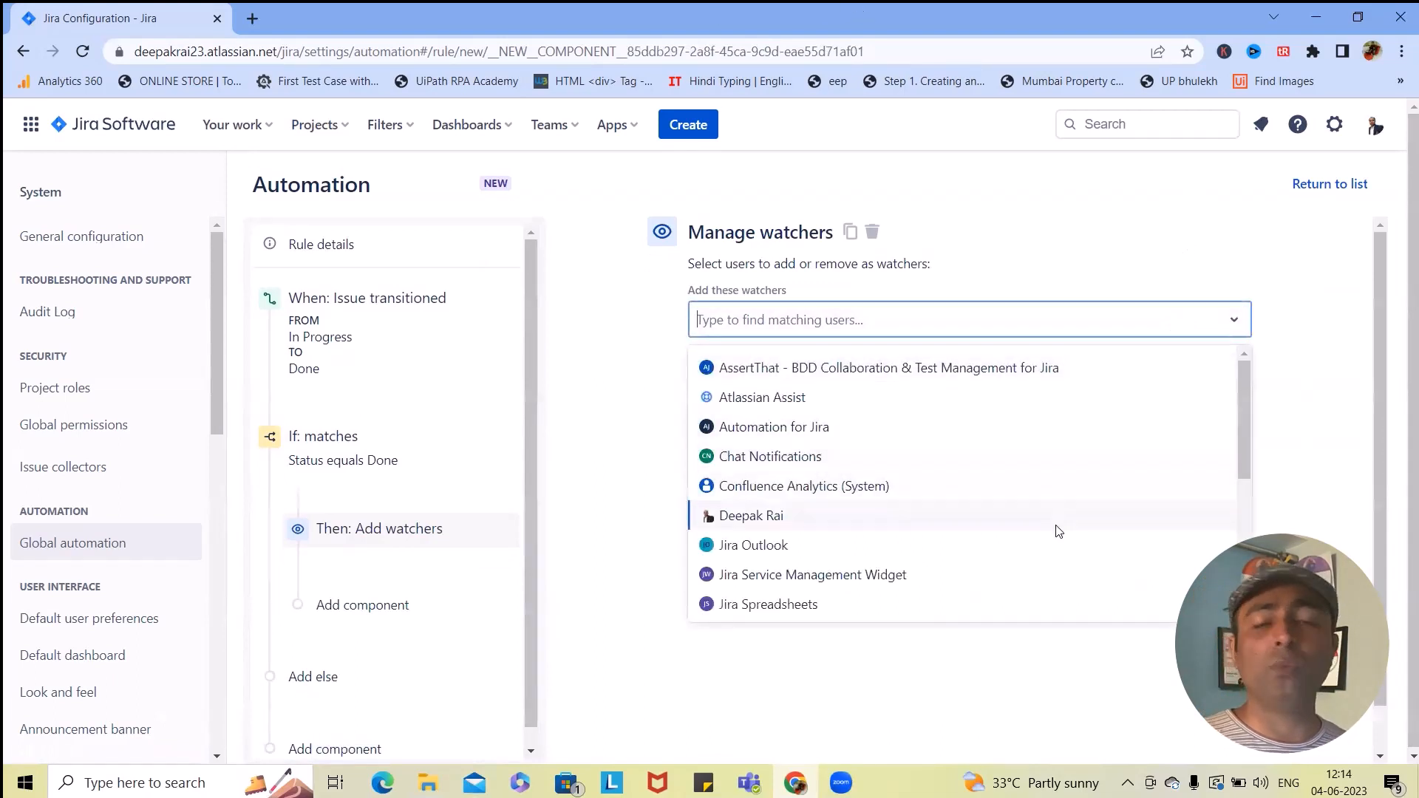
left_click(856, 524)
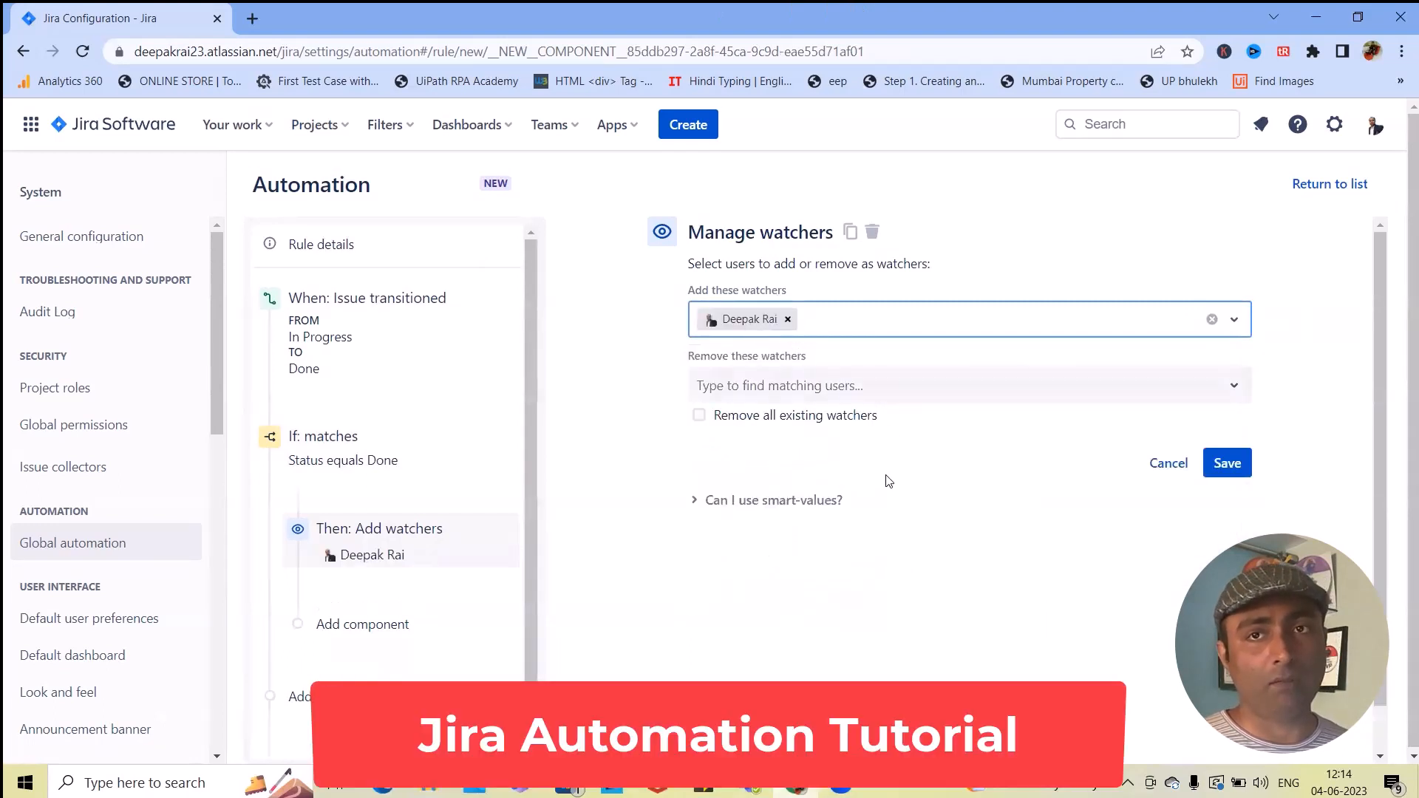
left_click(884, 385)
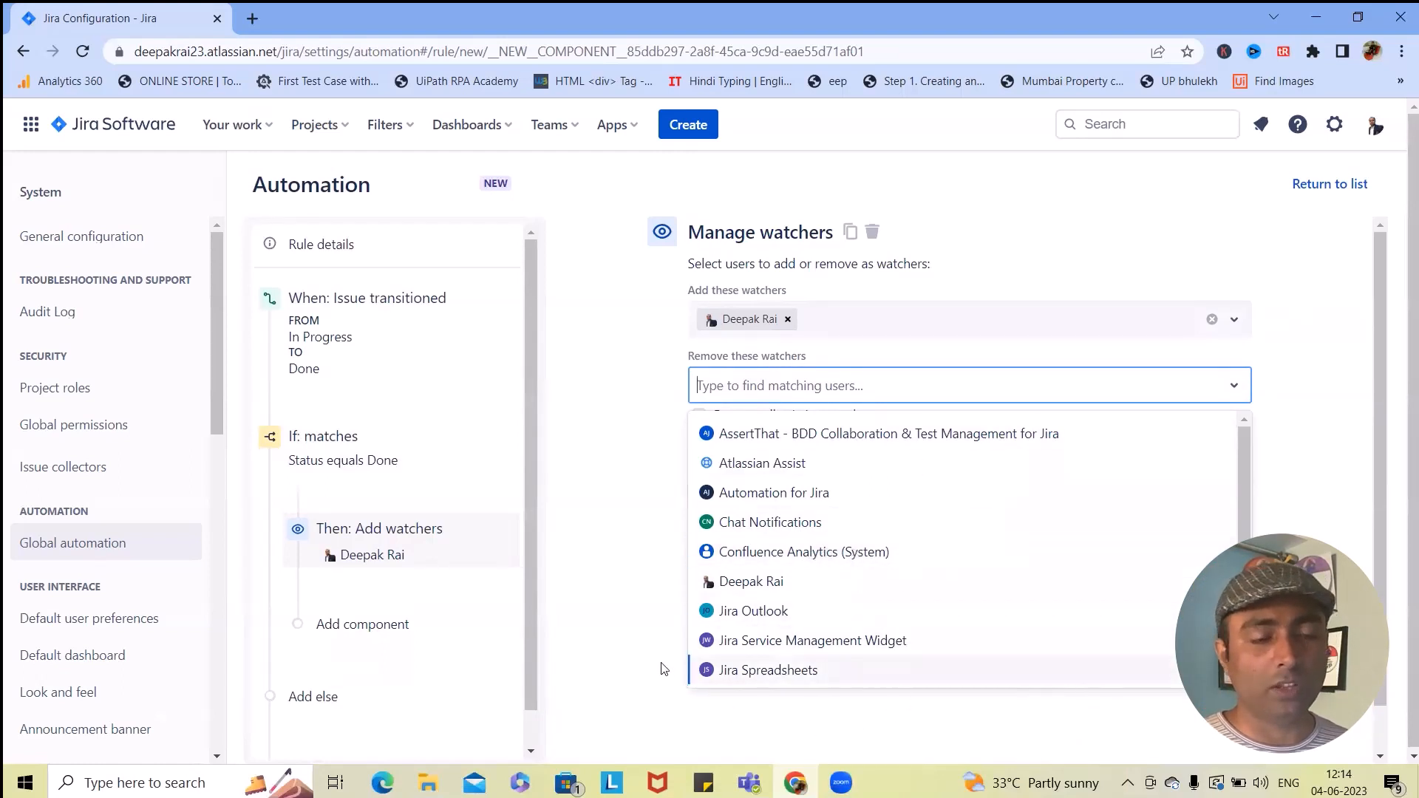
left_click(655, 599)
left_click(1216, 464)
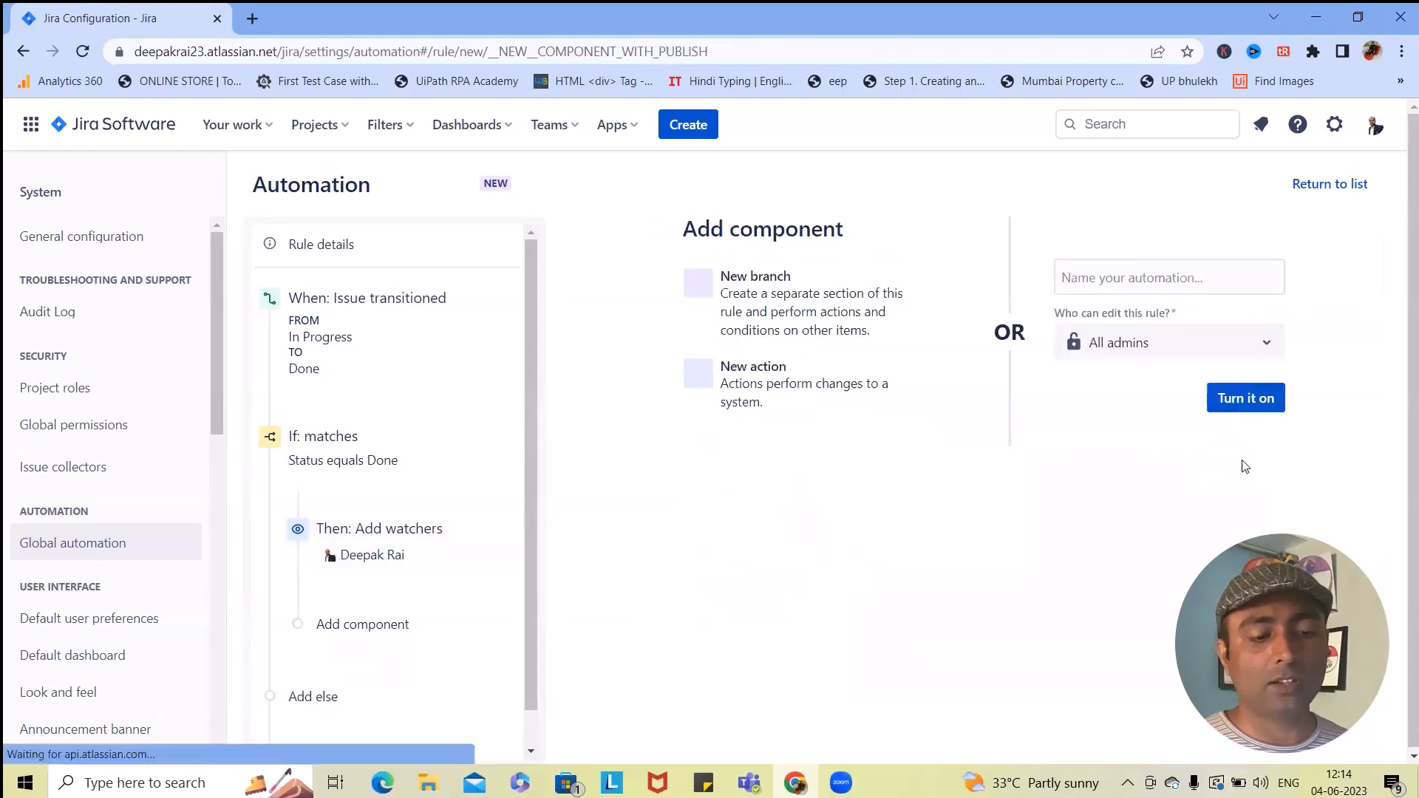
Name the rule "Remove Watchers 2" and turn it on after rechecking its watchers action
left_click(1191, 278)
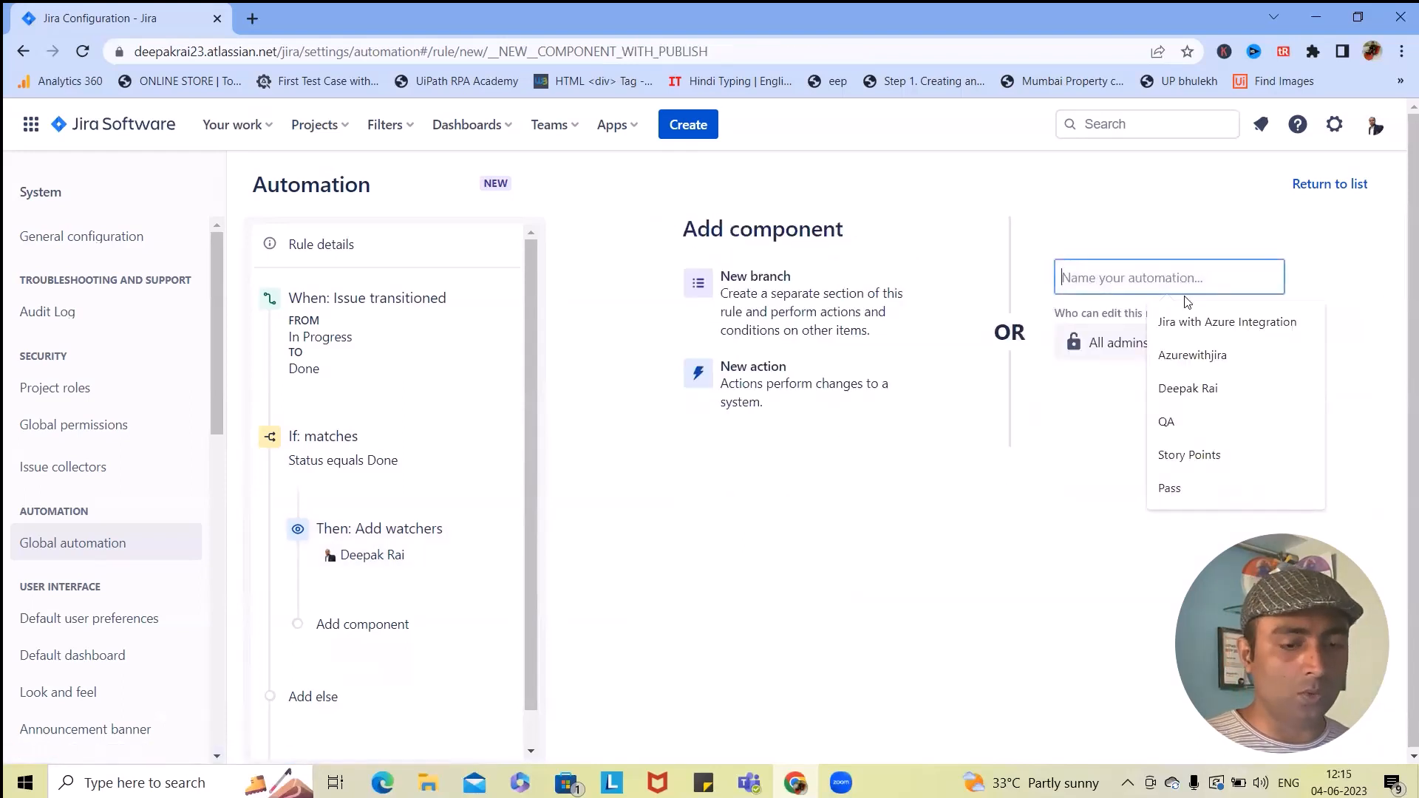
type("Remove Watchers 2")
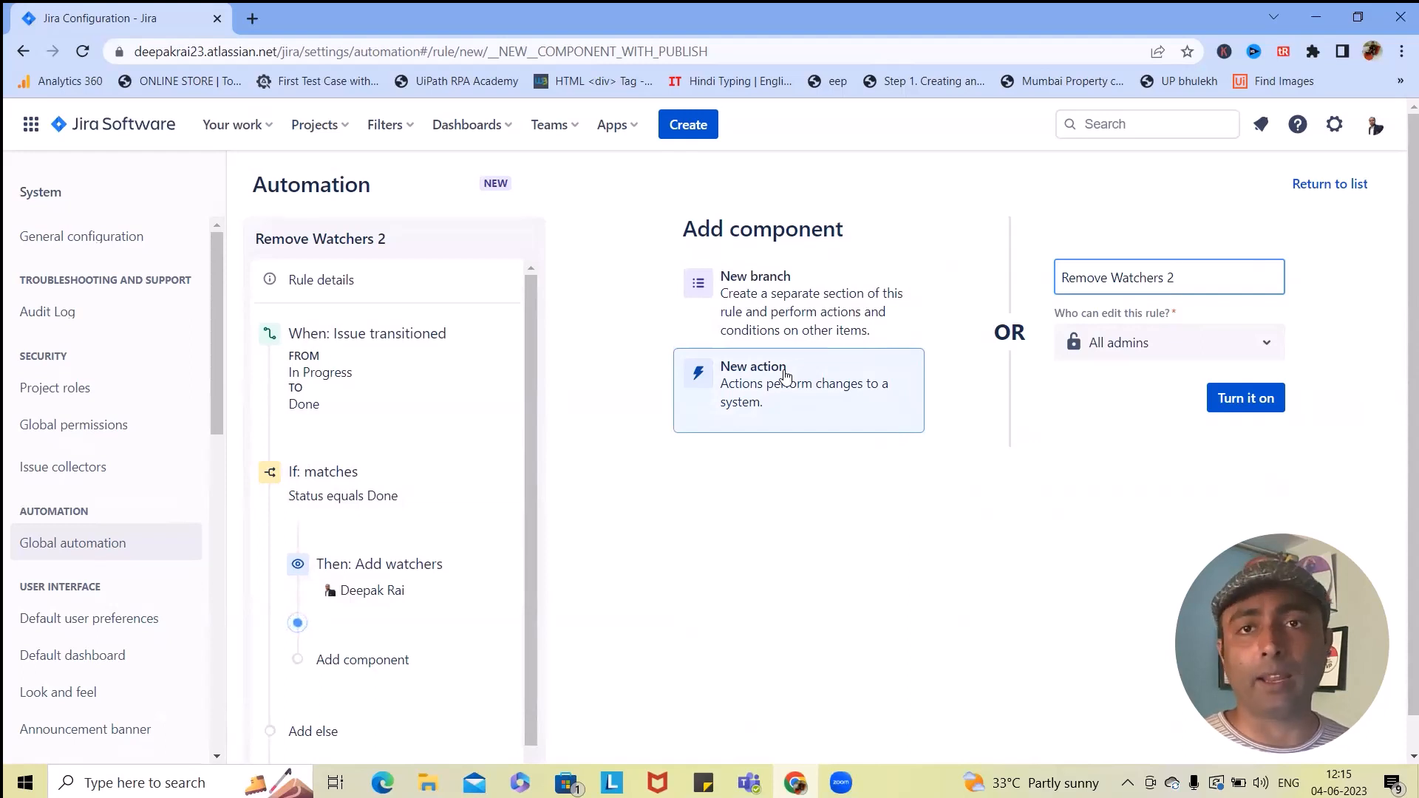
left_click(376, 575)
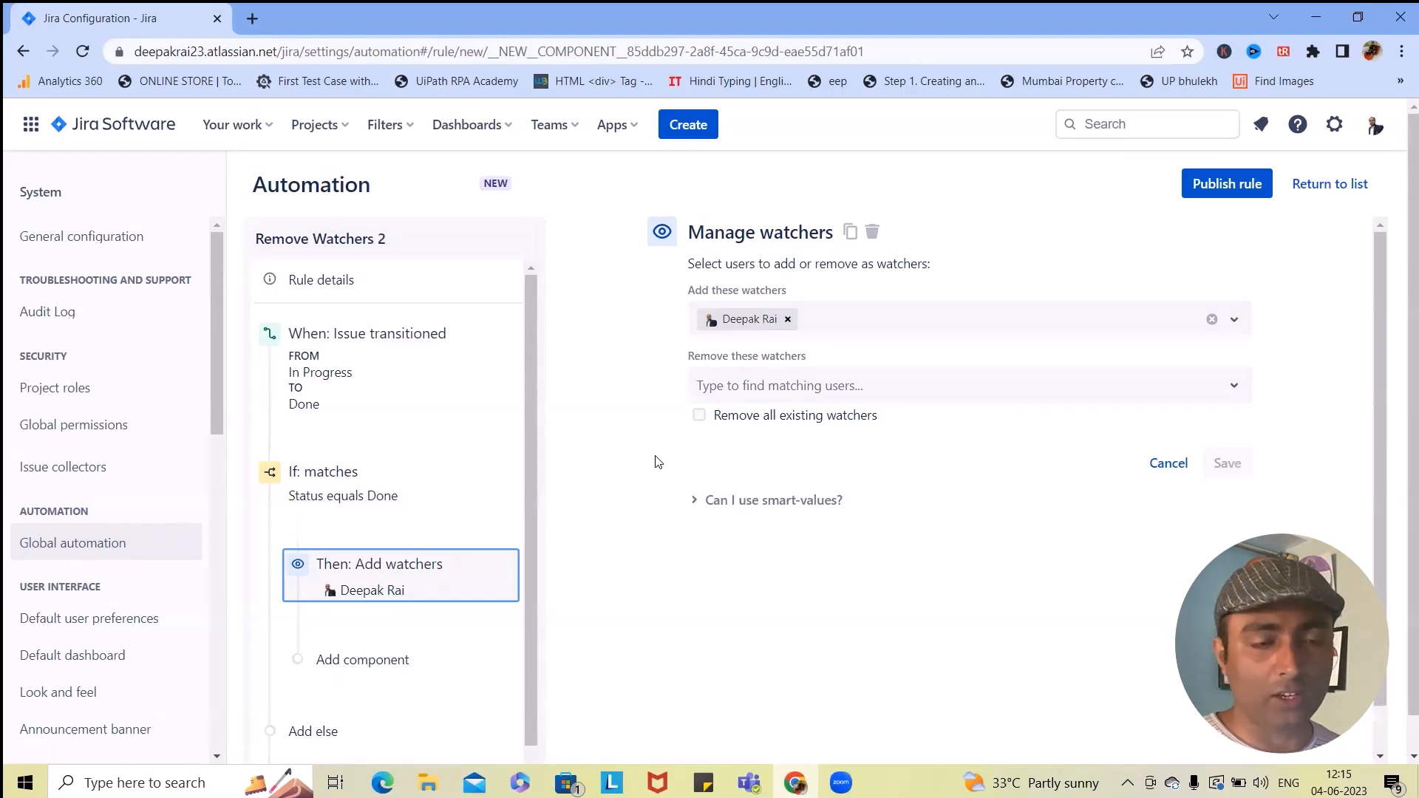
left_click(917, 384)
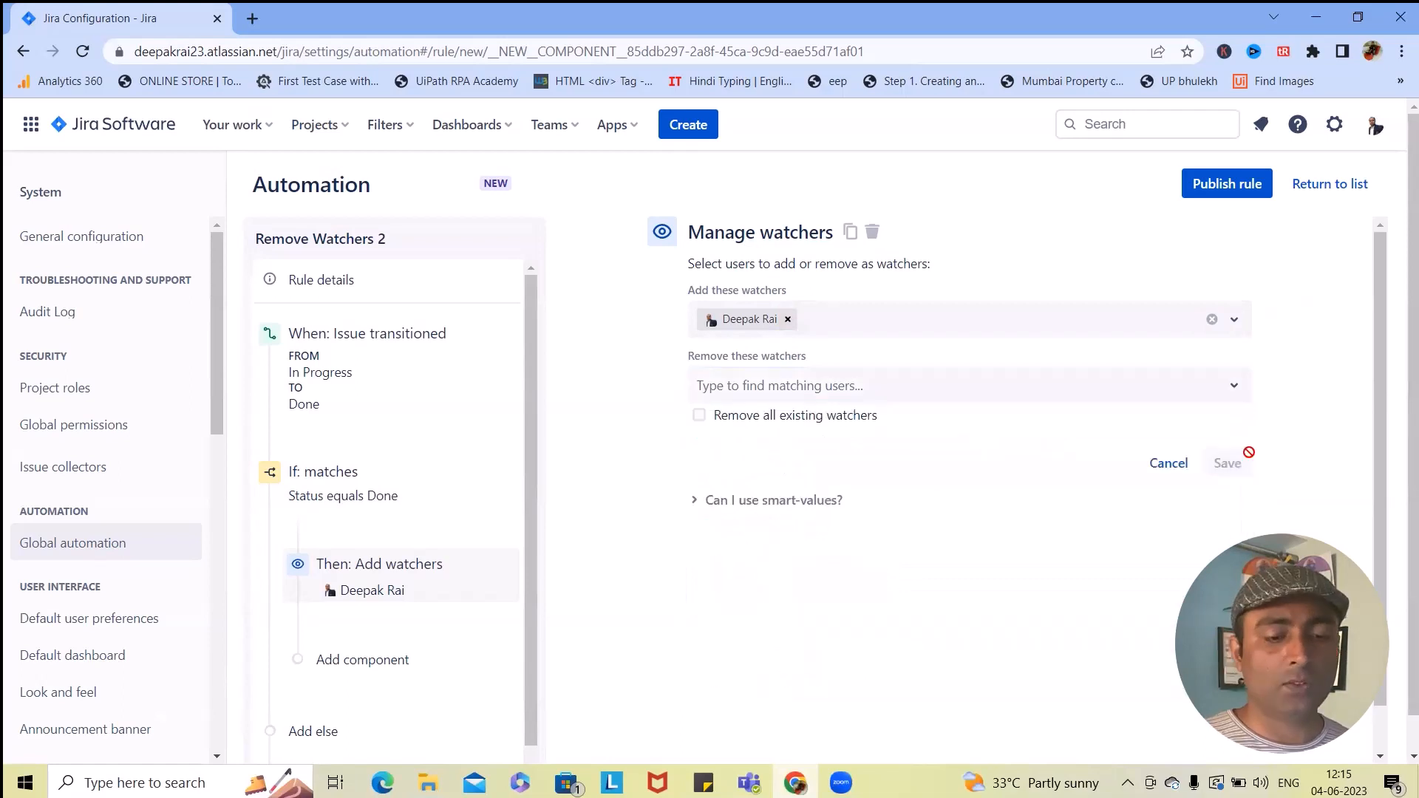
left_click(362, 657)
left_click(503, 531)
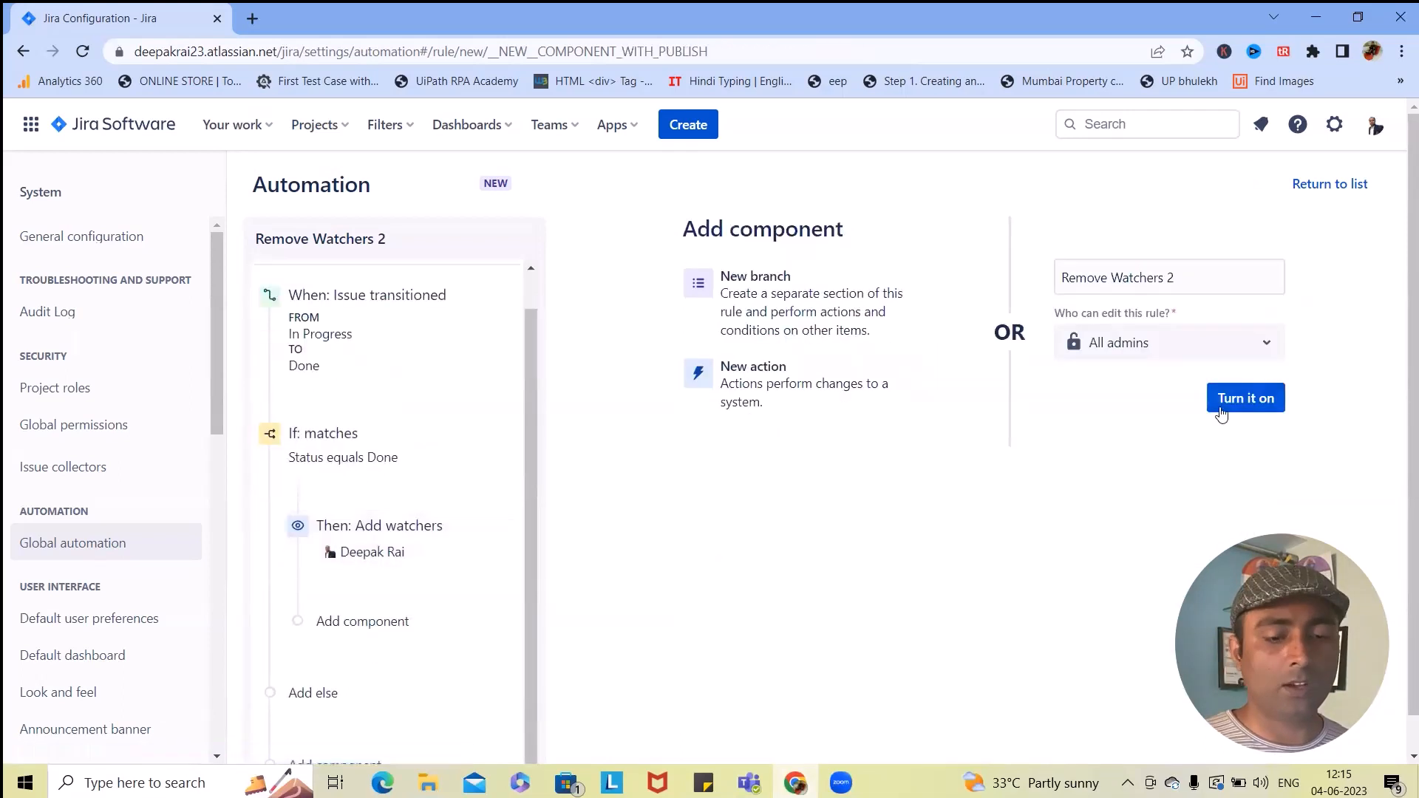
left_click(1235, 399)
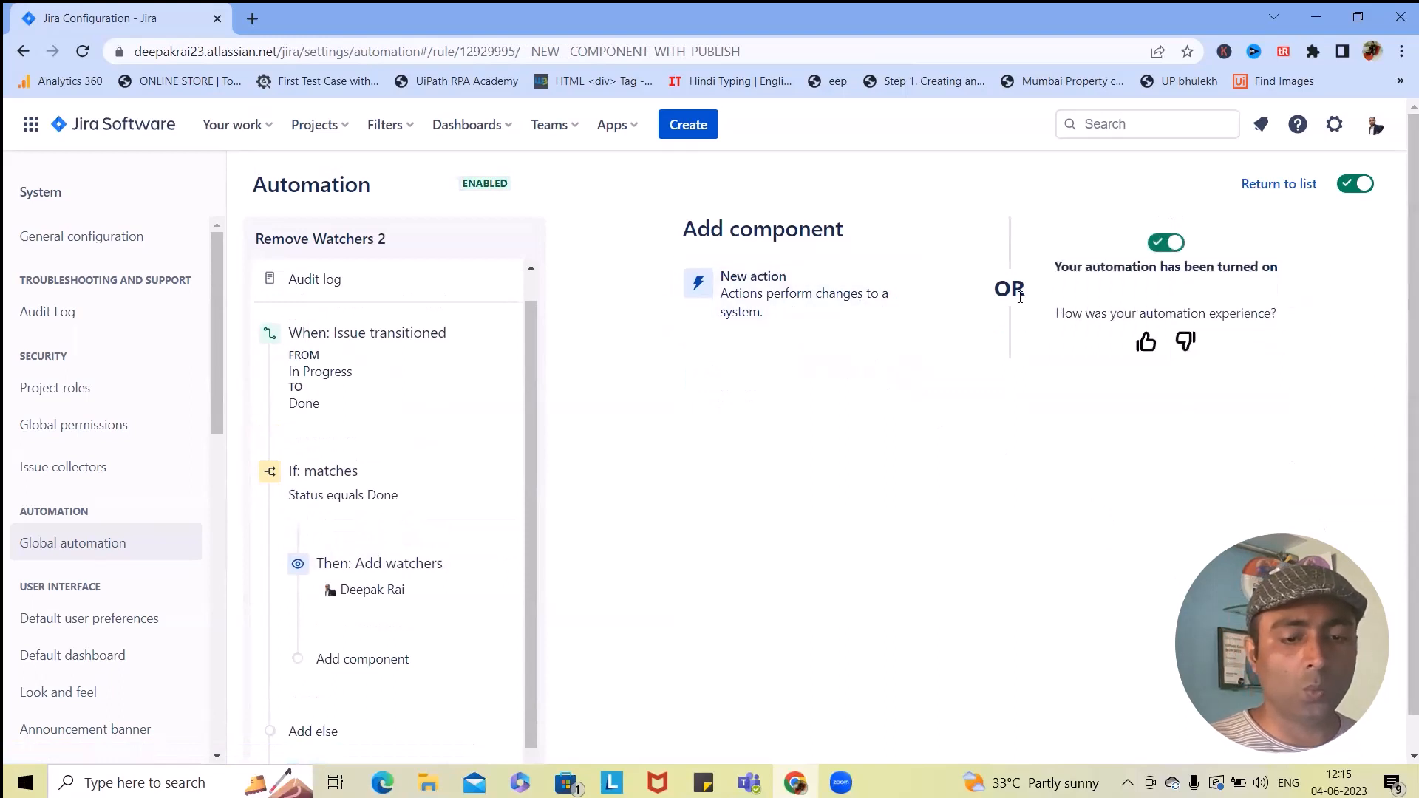
Review the details and the watchers action of the Remove Watchers 2 rule, and return to the rule list
left_click(1234, 185)
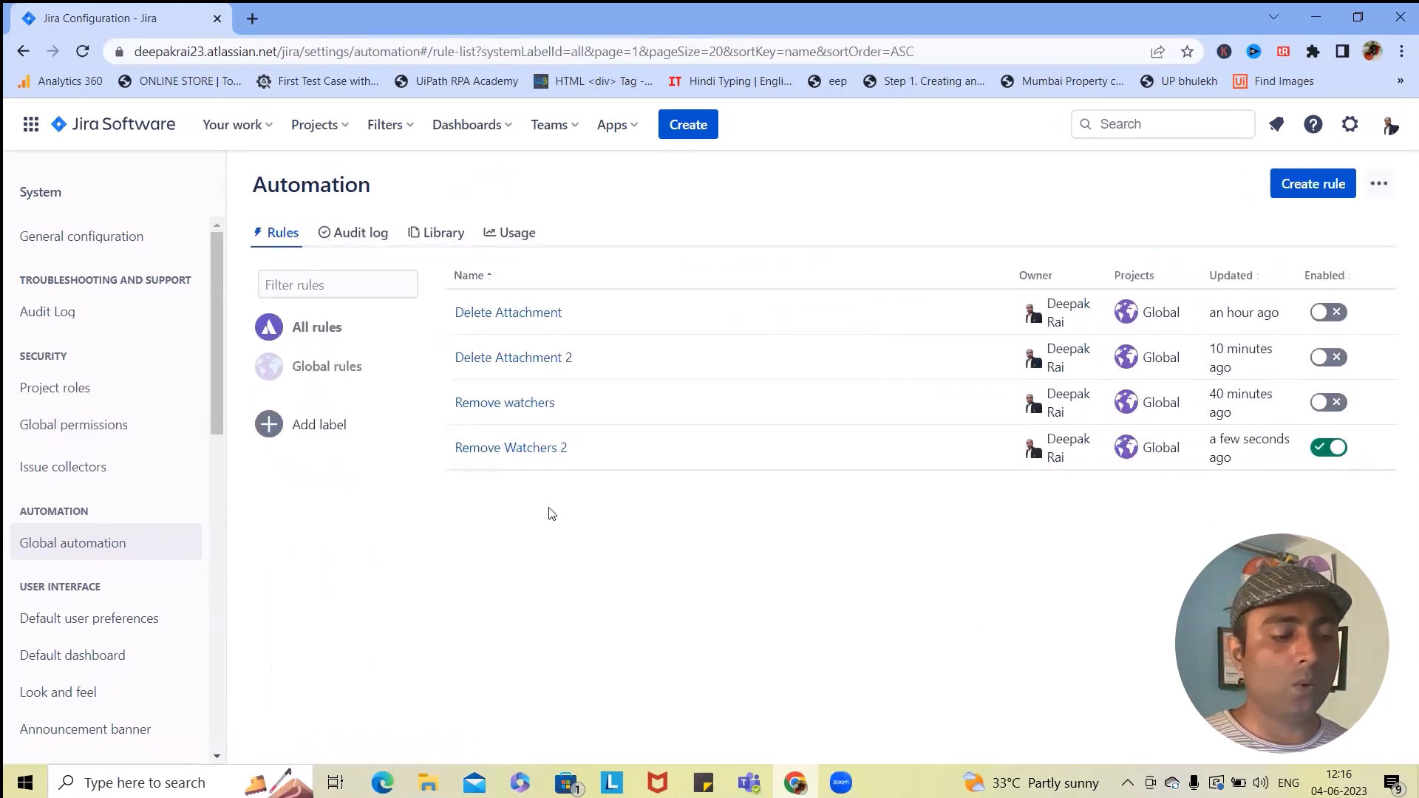
left_click(494, 449)
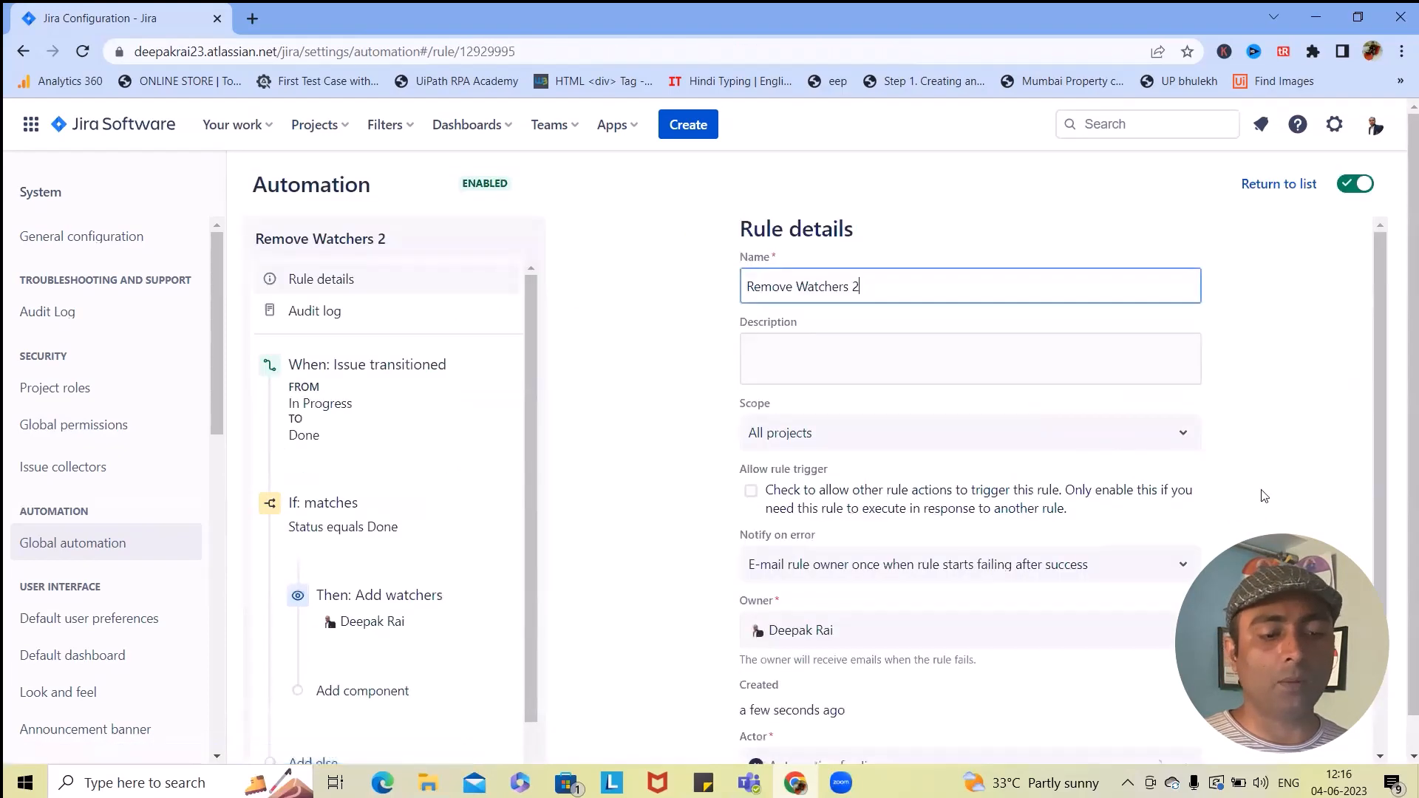
scroll(586, 531, "down", 2)
scroll(422, 614, "down", 2)
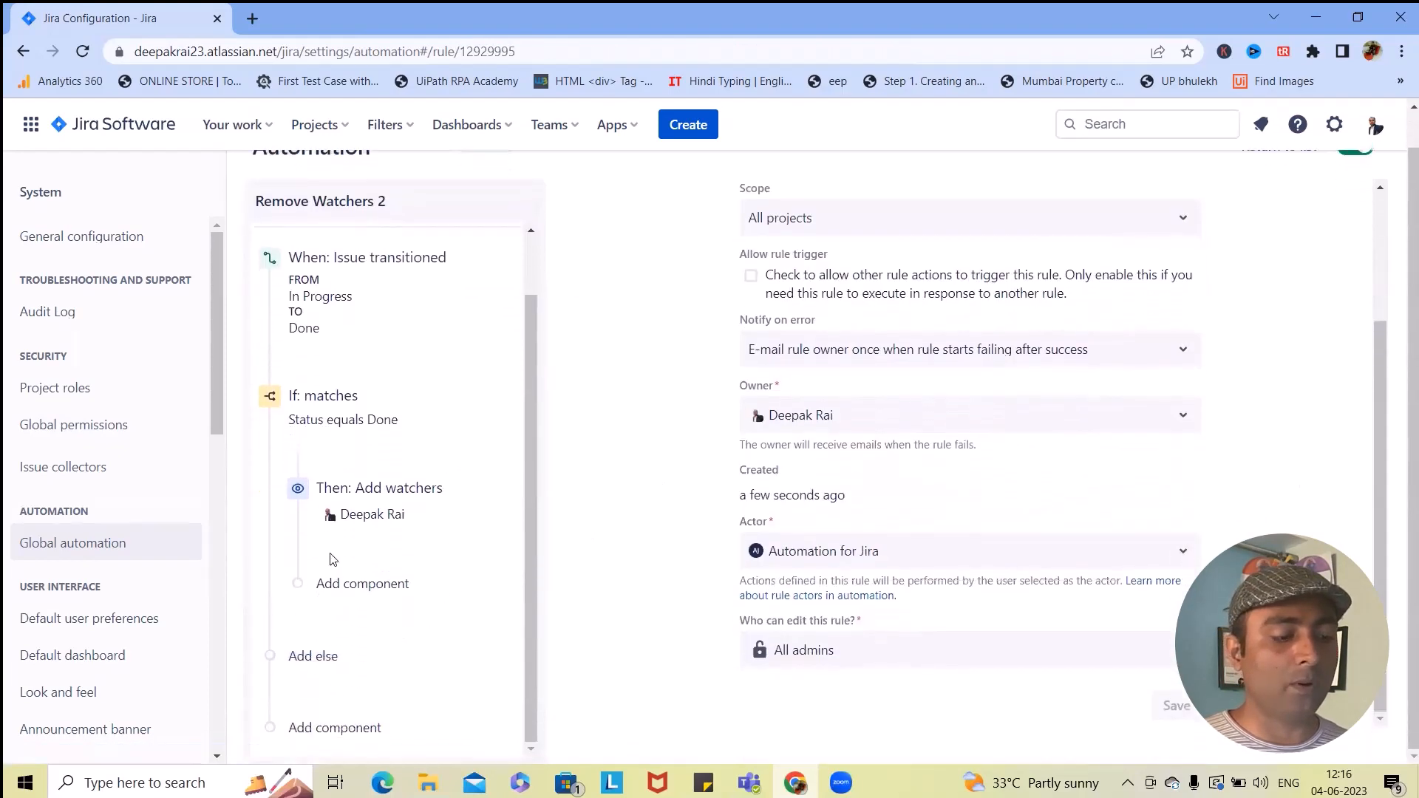
left_click(399, 510)
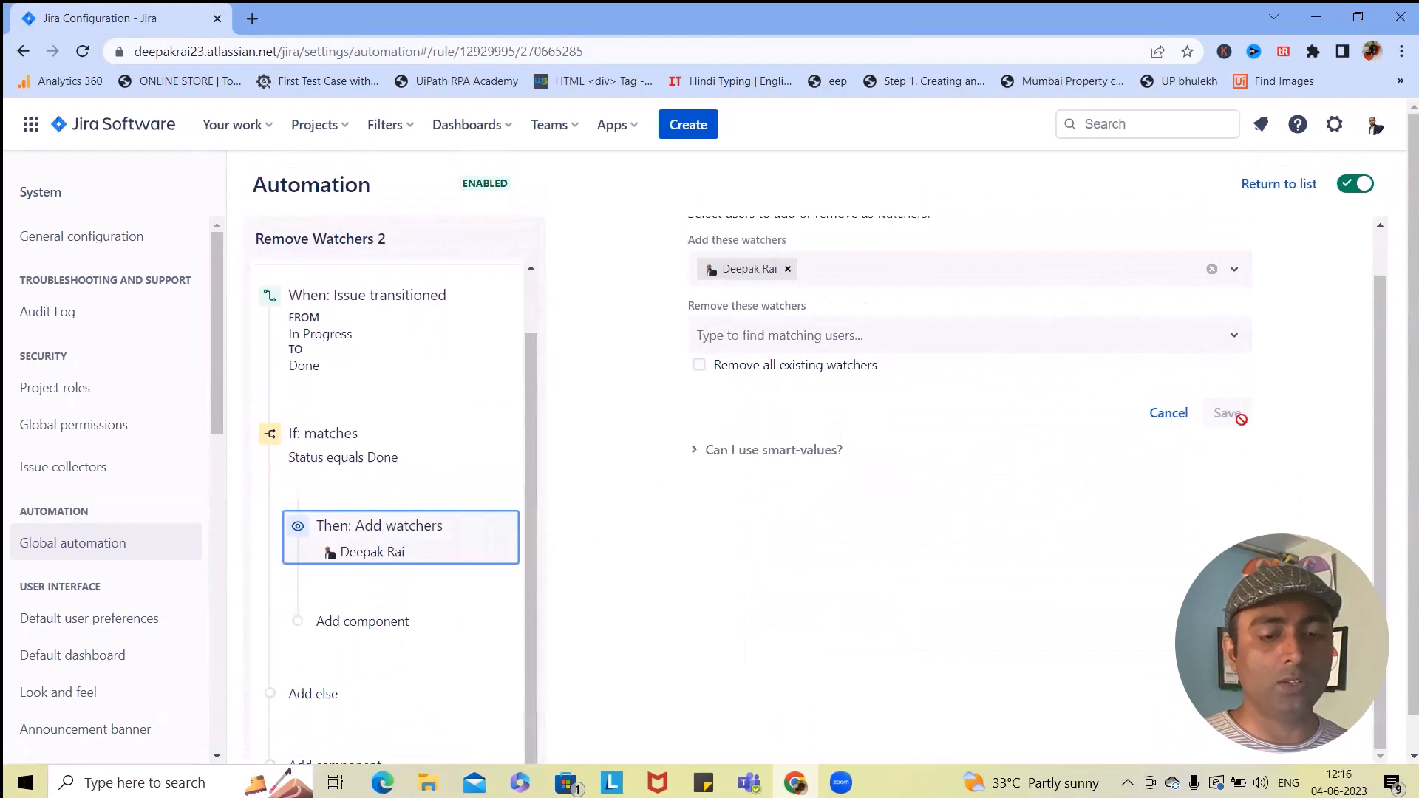
left_click(1281, 186)
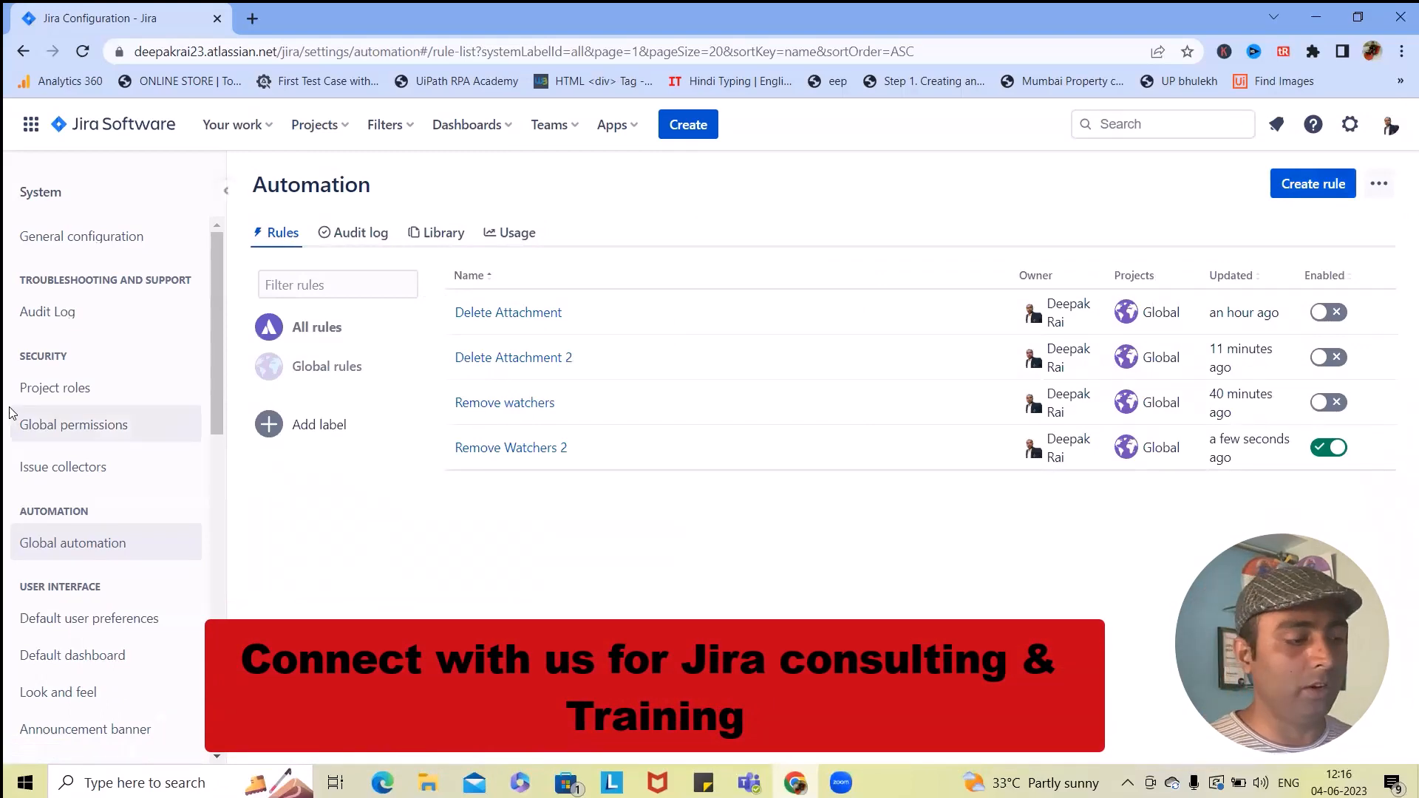
Create a Story in the Jira_Automation project with the summary "Automation rule test - Add/remove watch list" and open the new issue
left_click(322, 132)
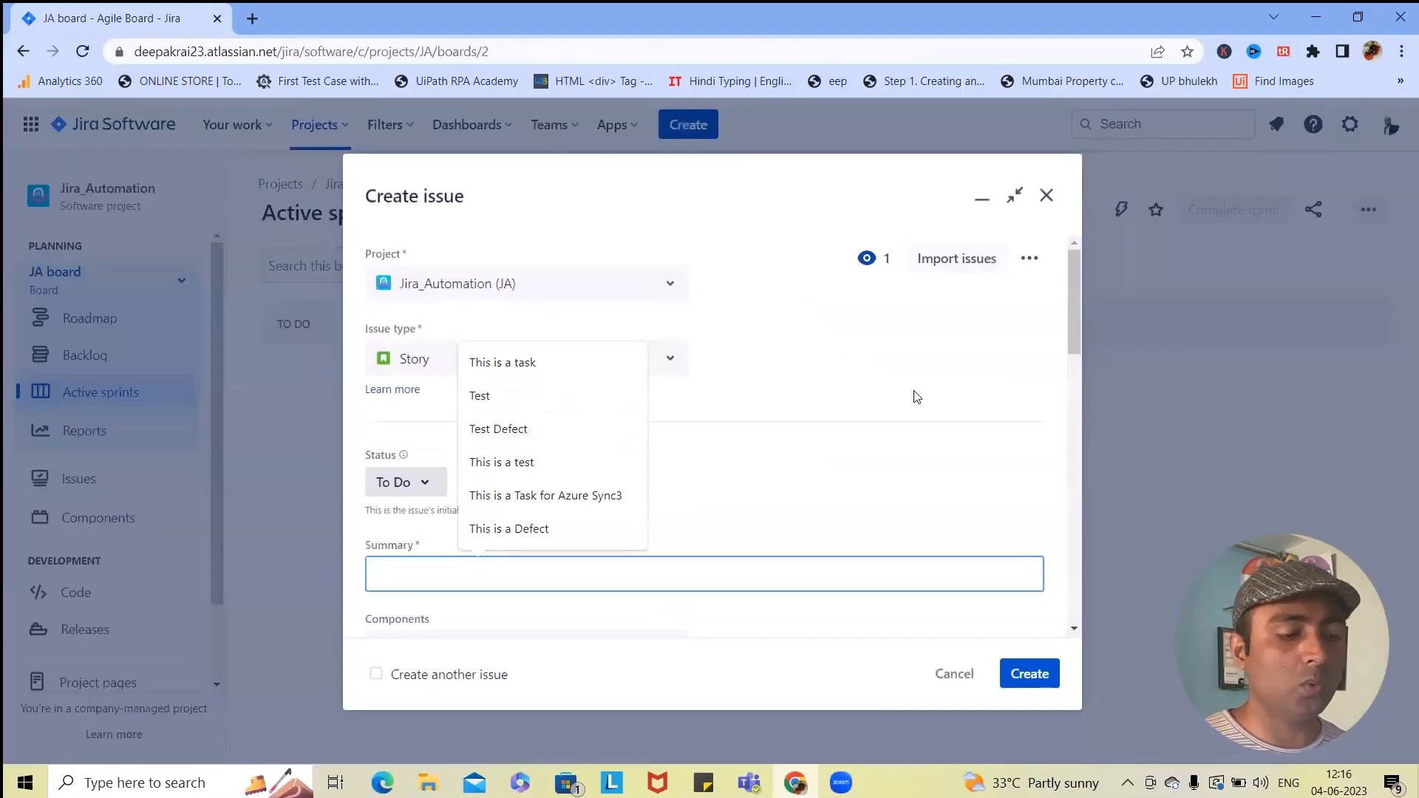
left_click(446, 586)
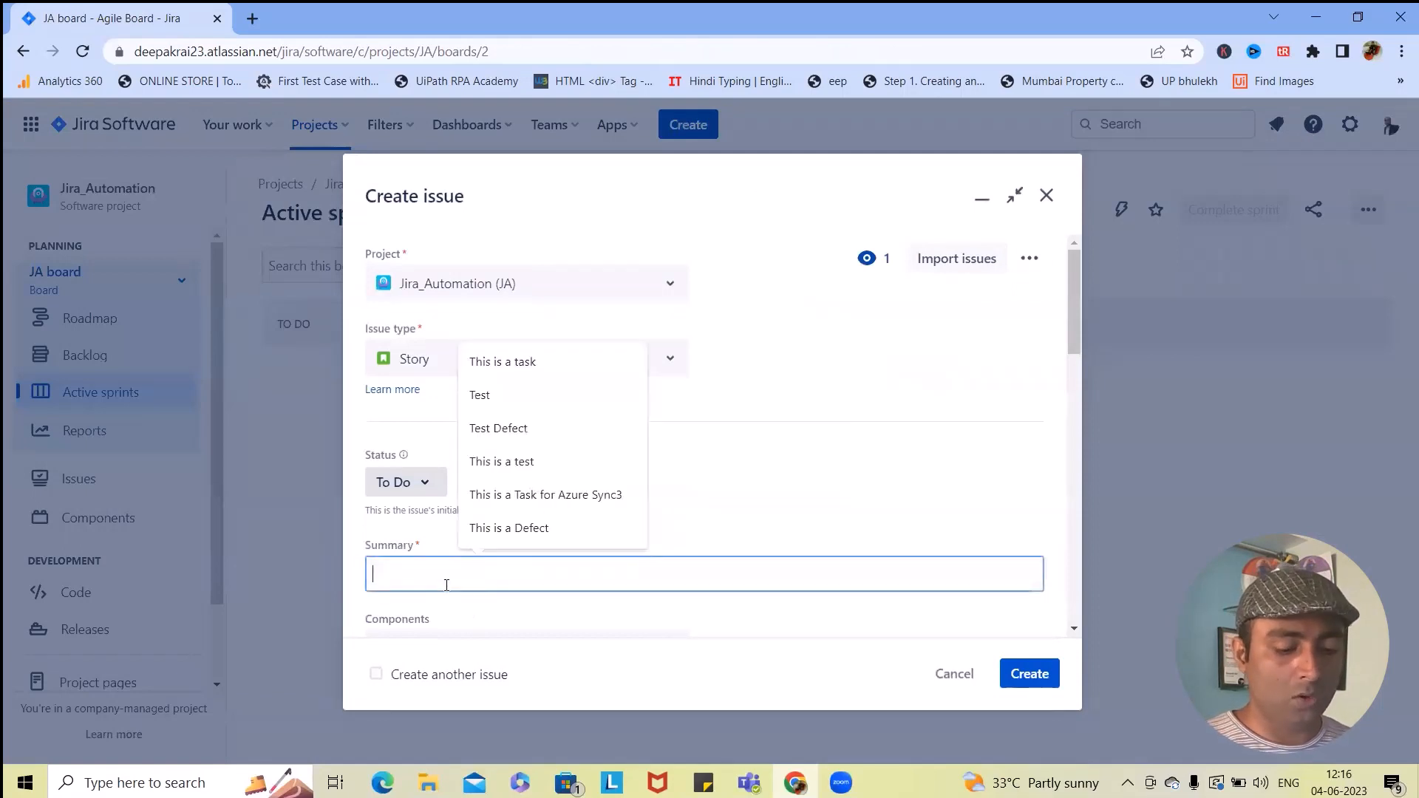
type("Automation rule test - Re")
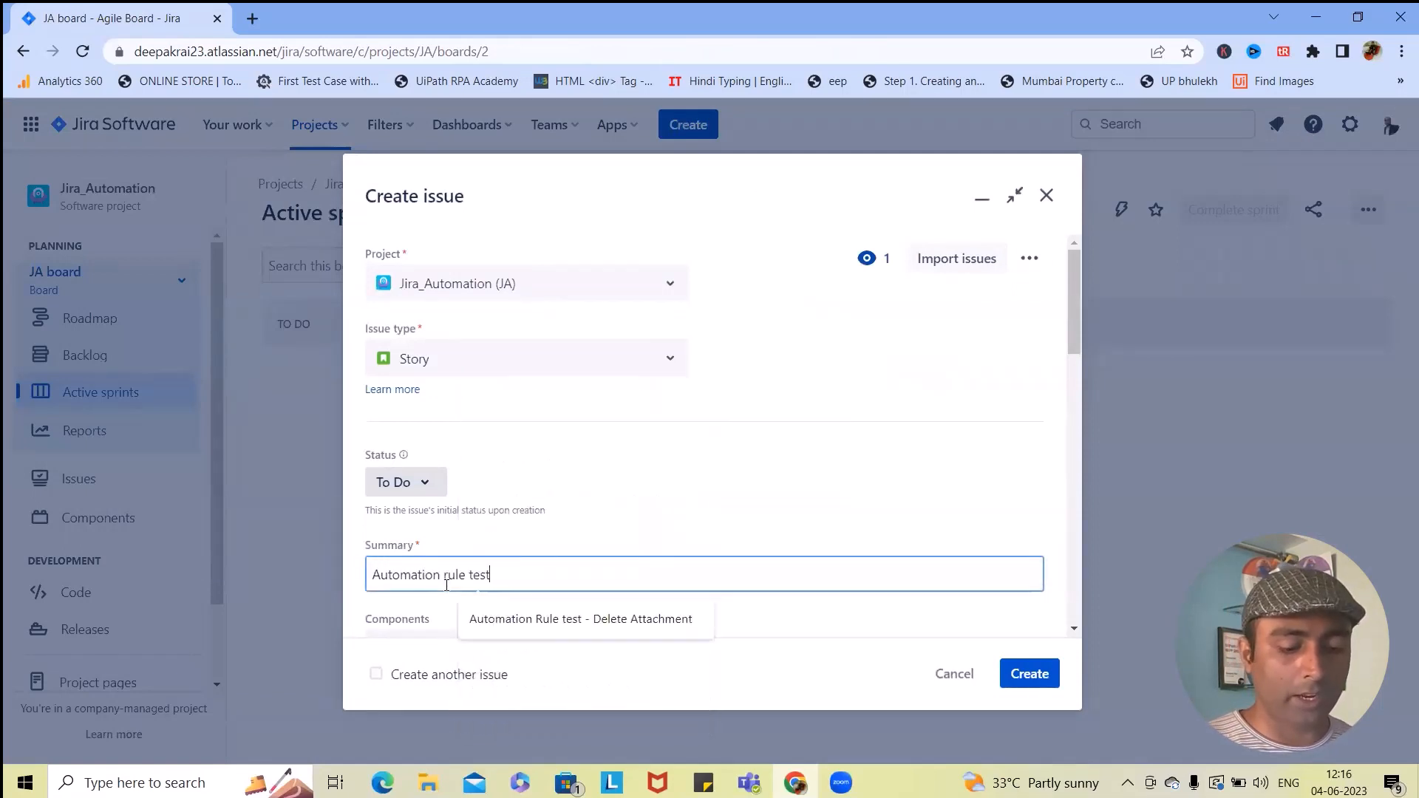
key("BackSpace")
key("BackSpace")
type("Add/remove watch li")
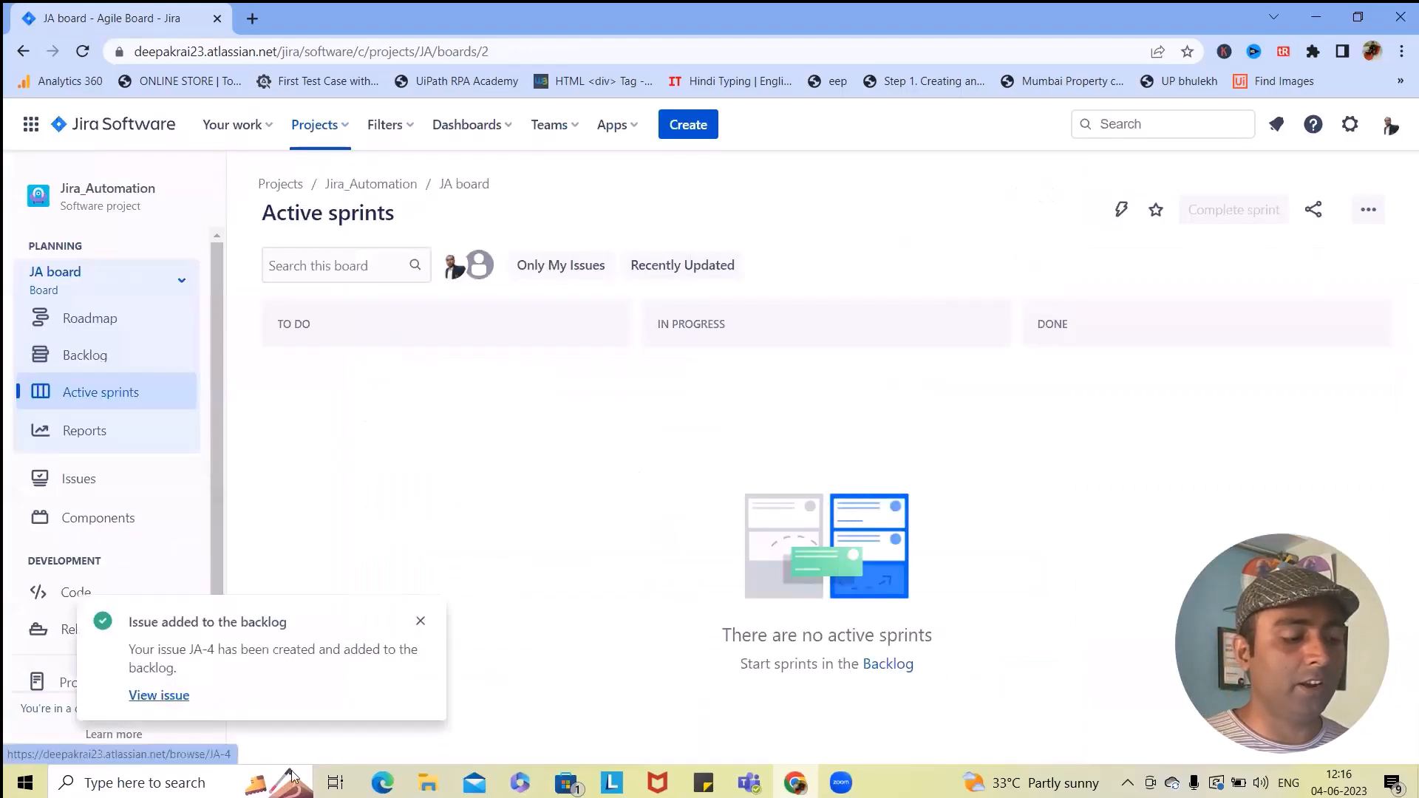
left_click(182, 695)
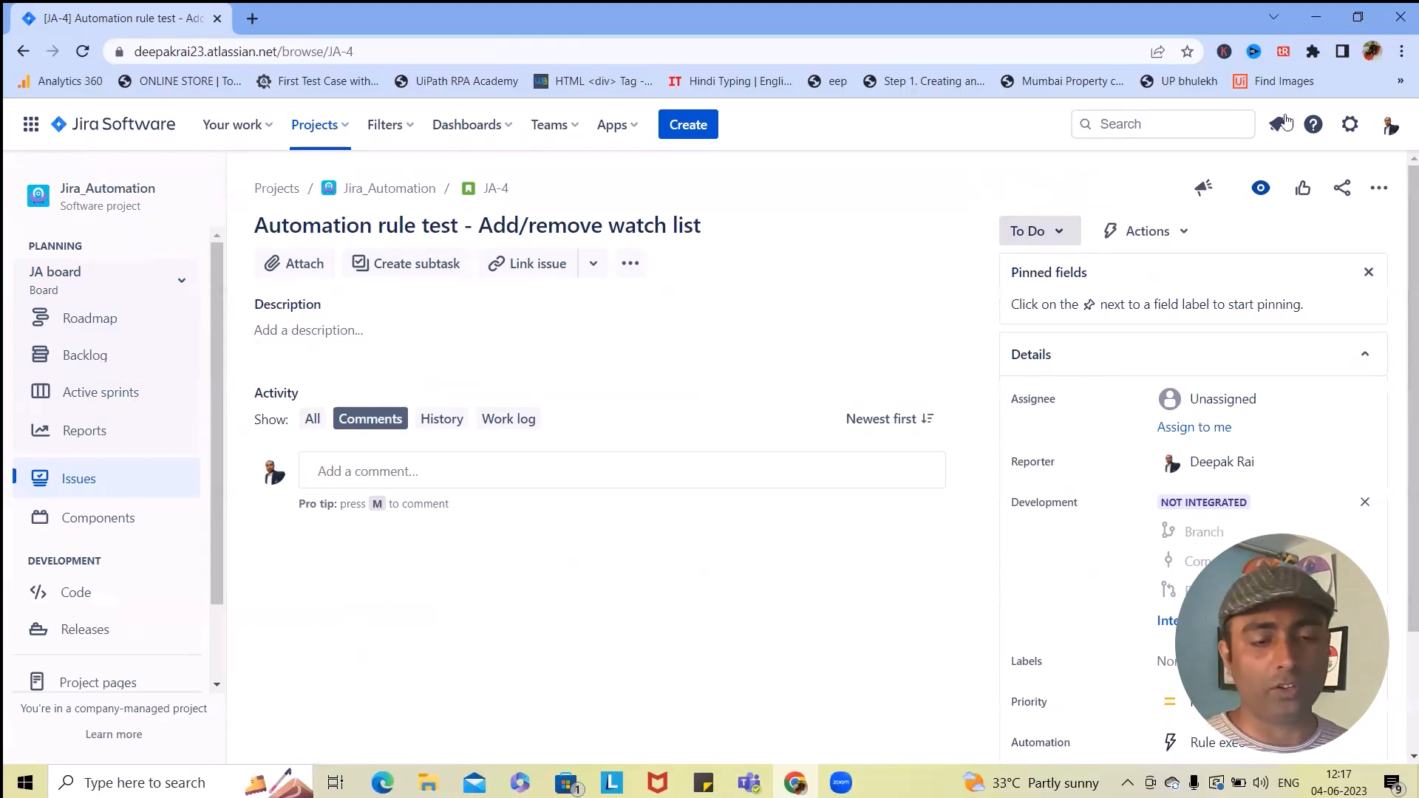
Check the issue's available status transitions and its watchers, and stop watching the issue
left_click(1068, 238)
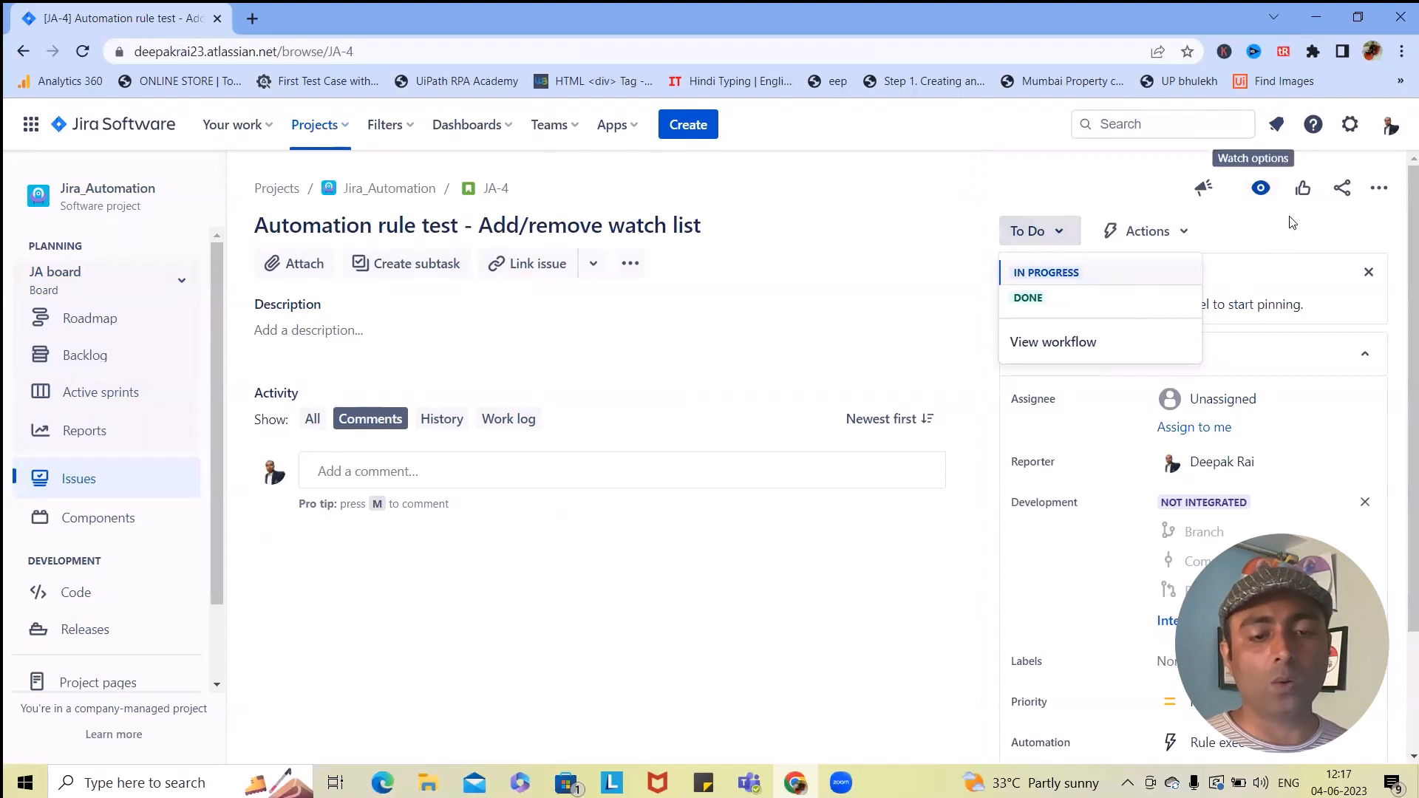
left_click(1263, 198)
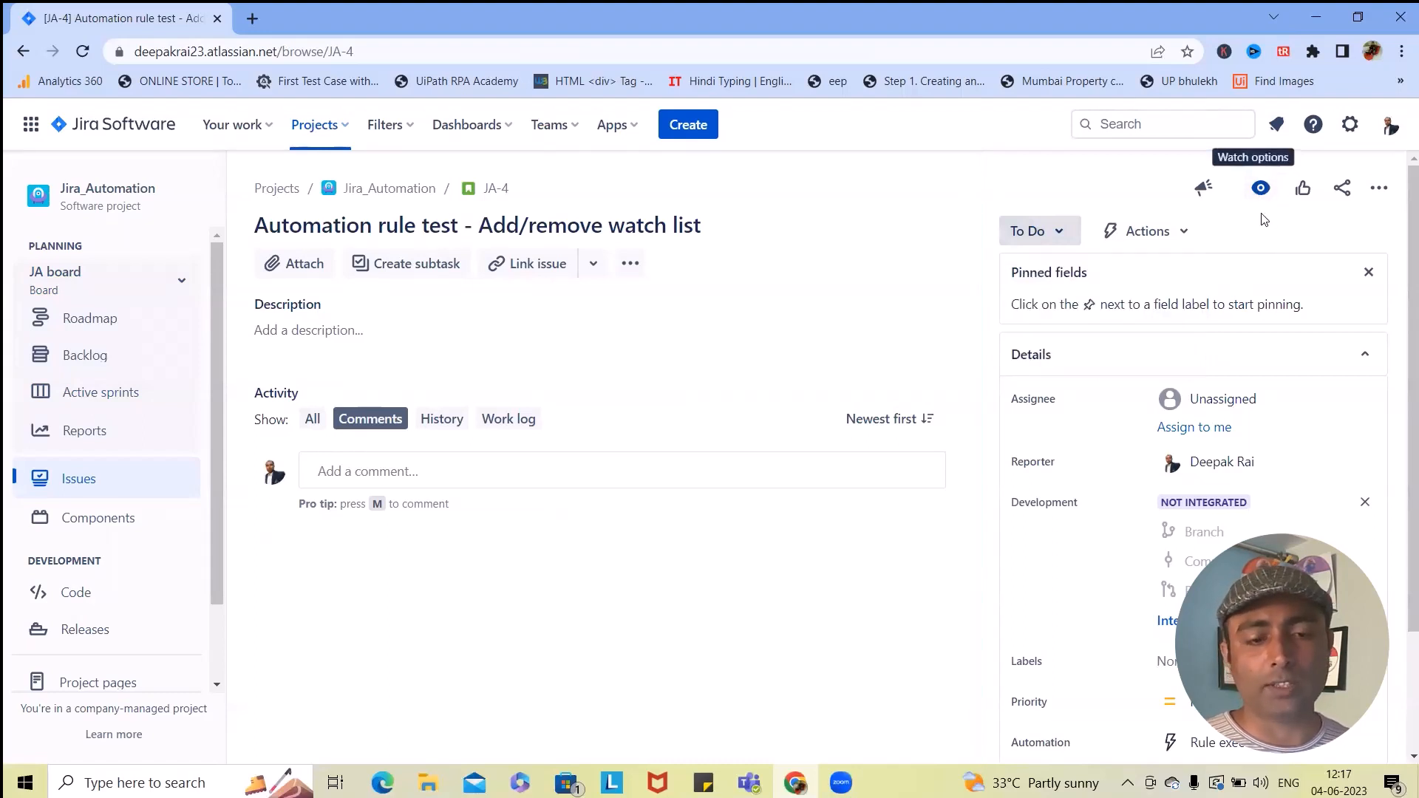
left_click(1263, 193)
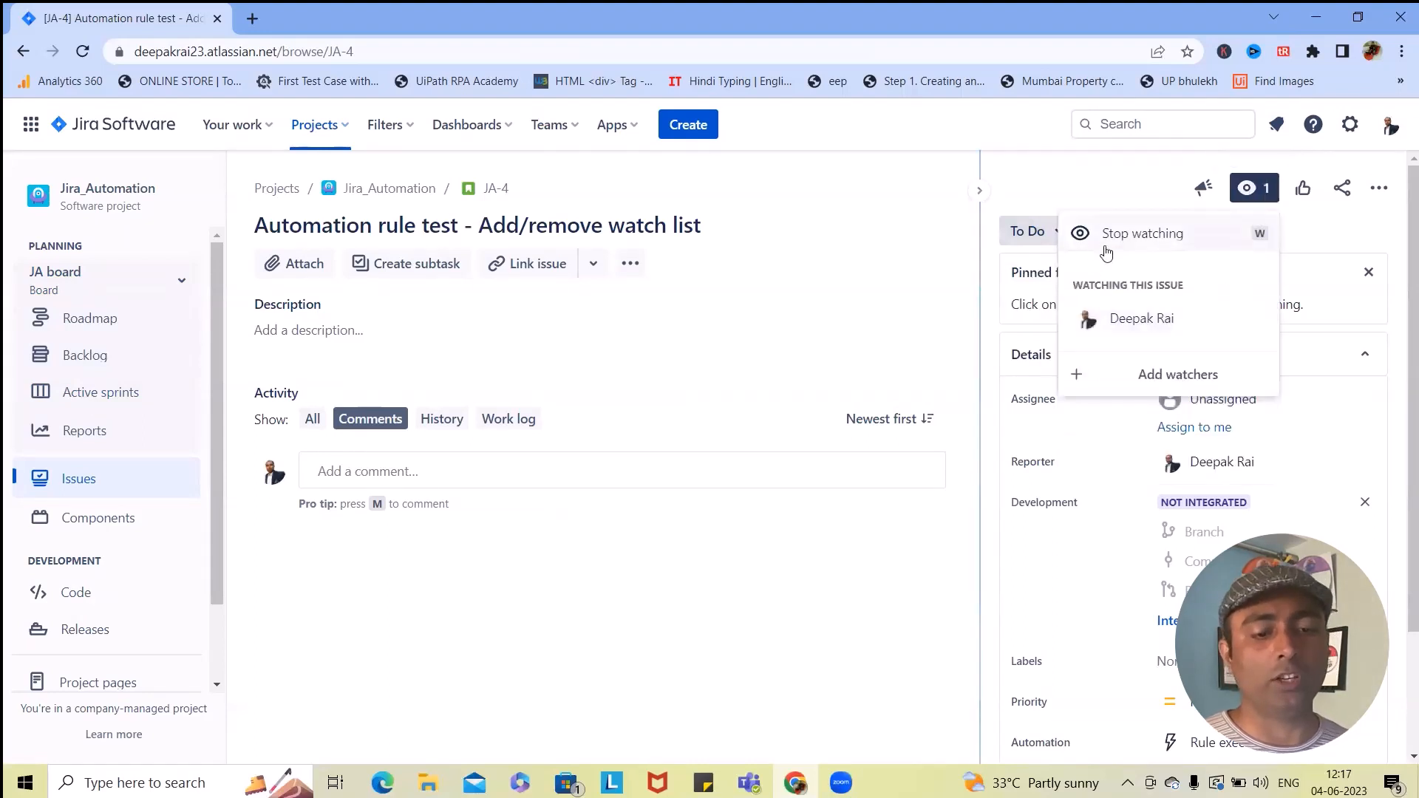
left_click(1256, 234)
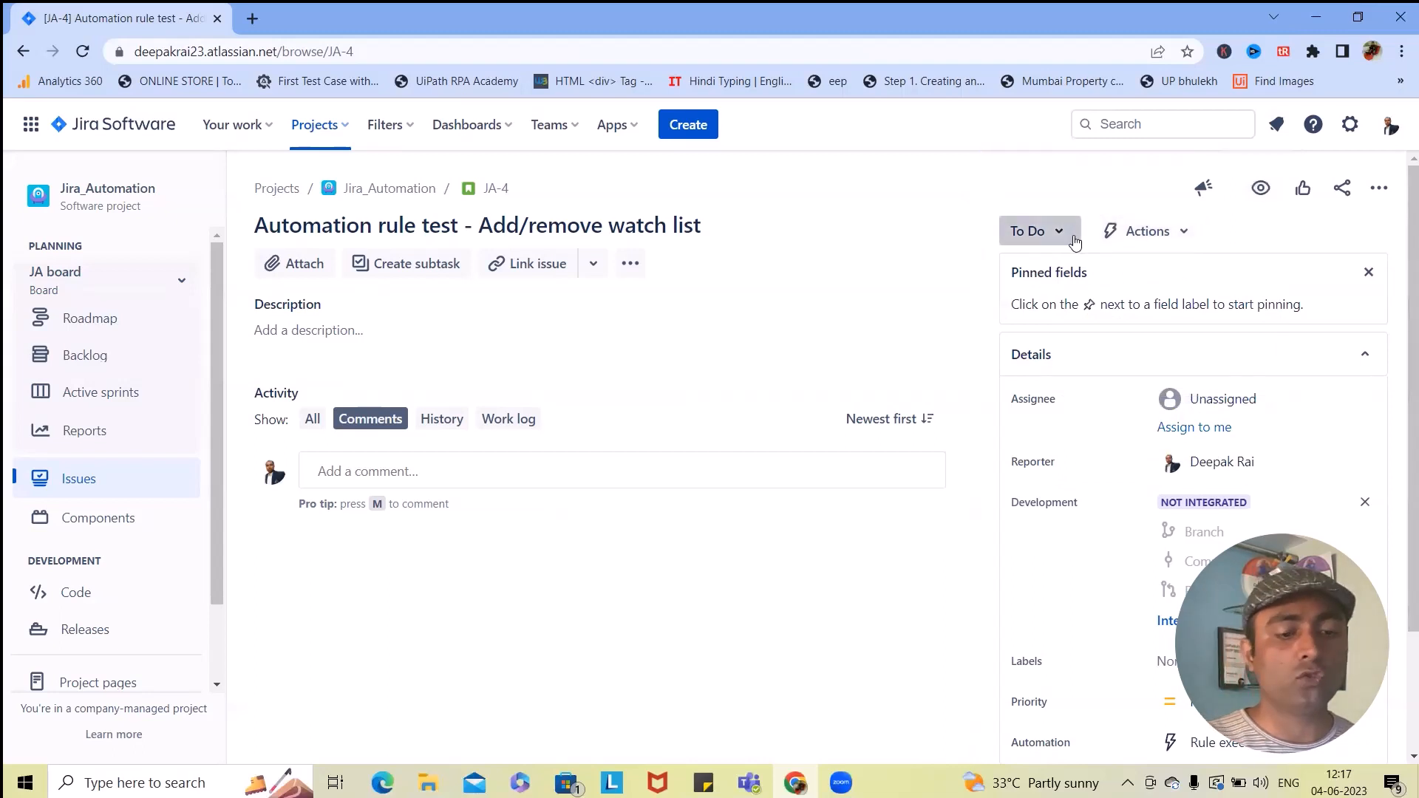
Move the issue to In Progress, check its history and watch options, and reload the page
left_click(1261, 188)
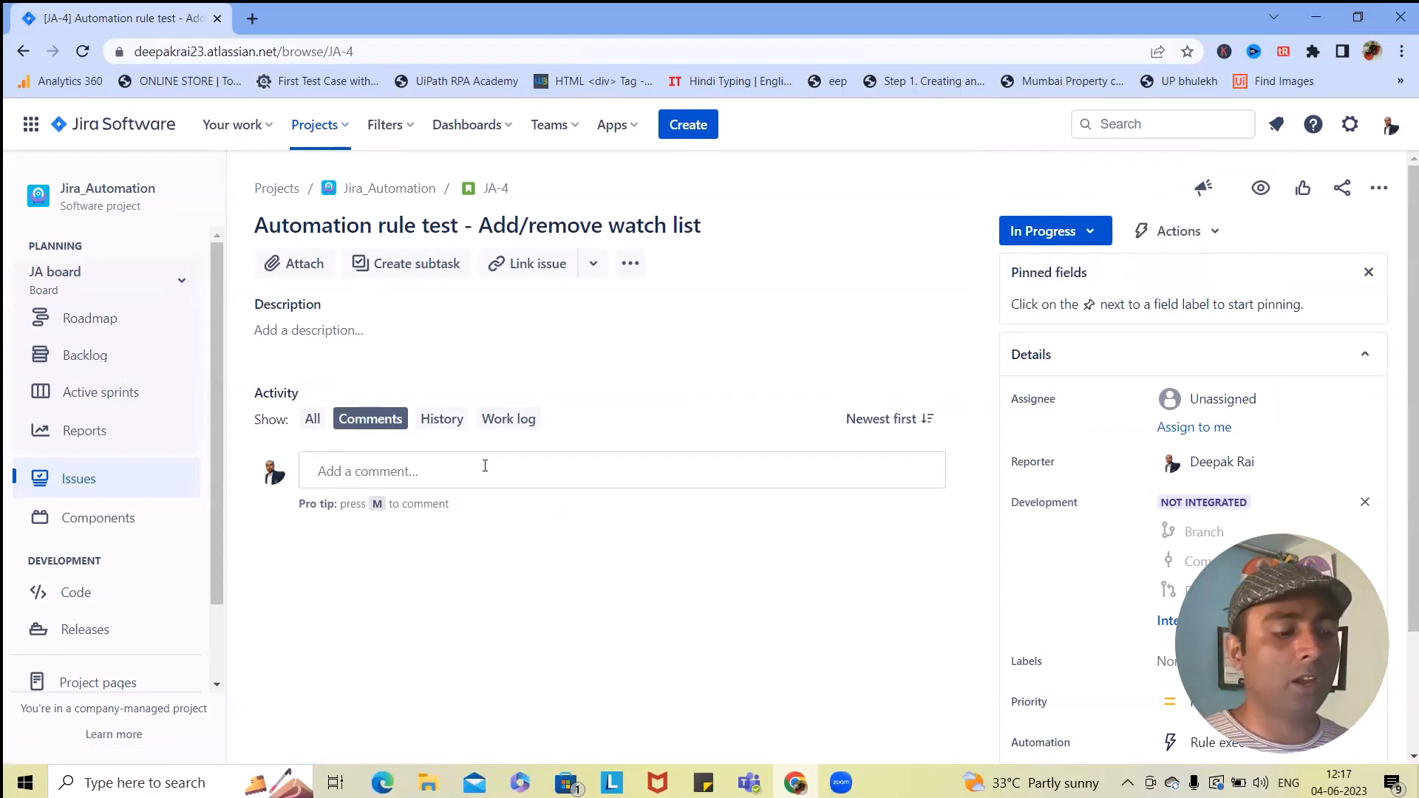
left_click(438, 417)
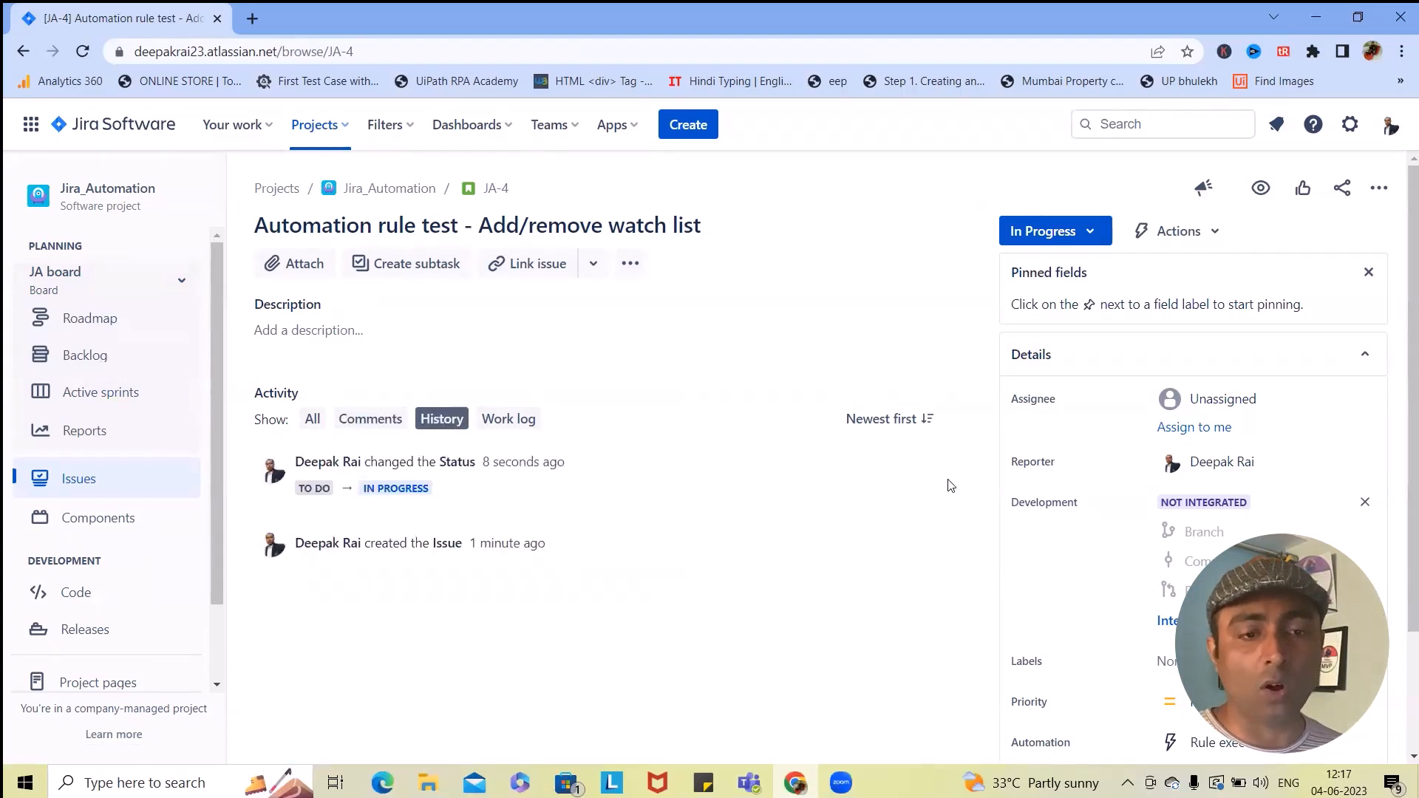
left_click(1261, 188)
key("F5")
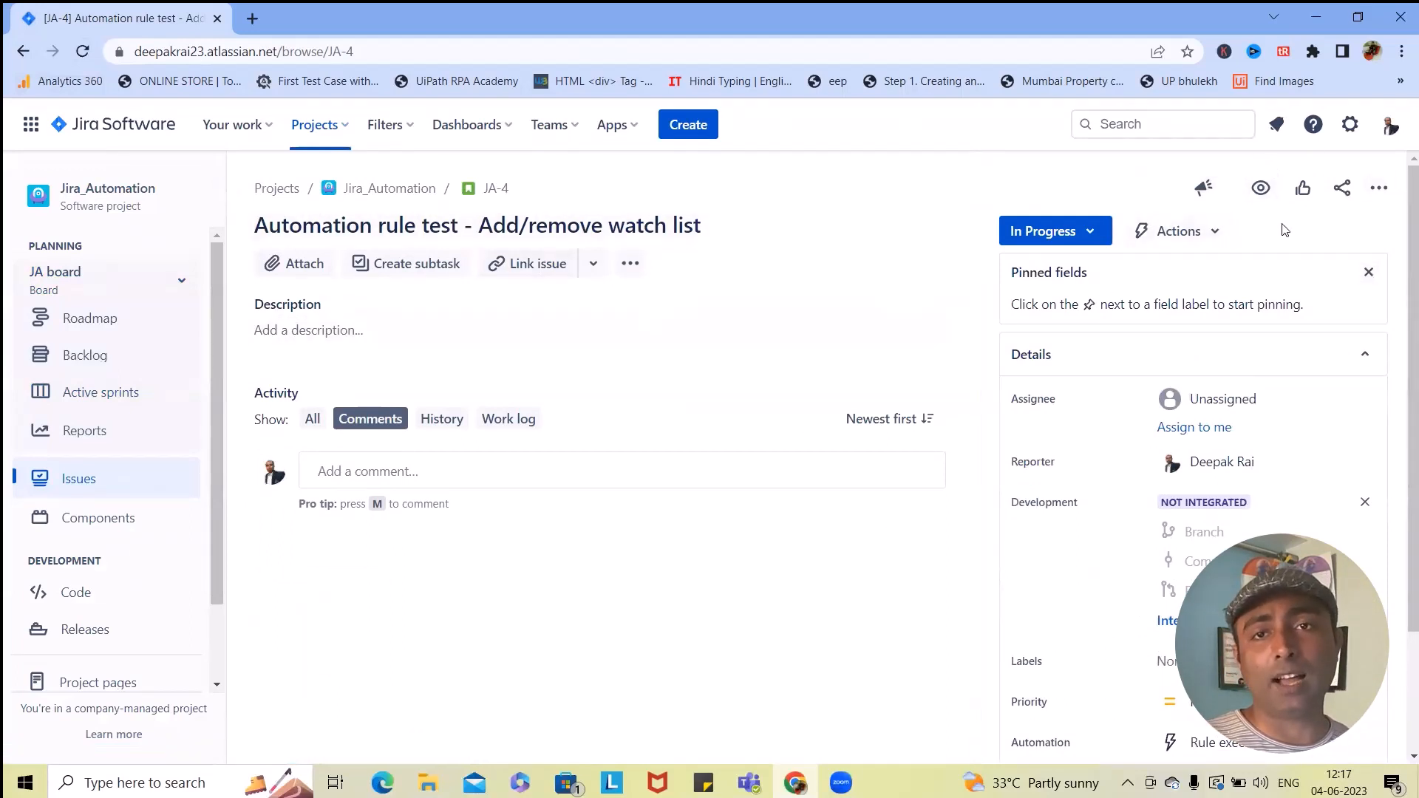
Transition the issue from In Progress to Done, reload the page and inspect its list of watchers
left_click(1087, 231)
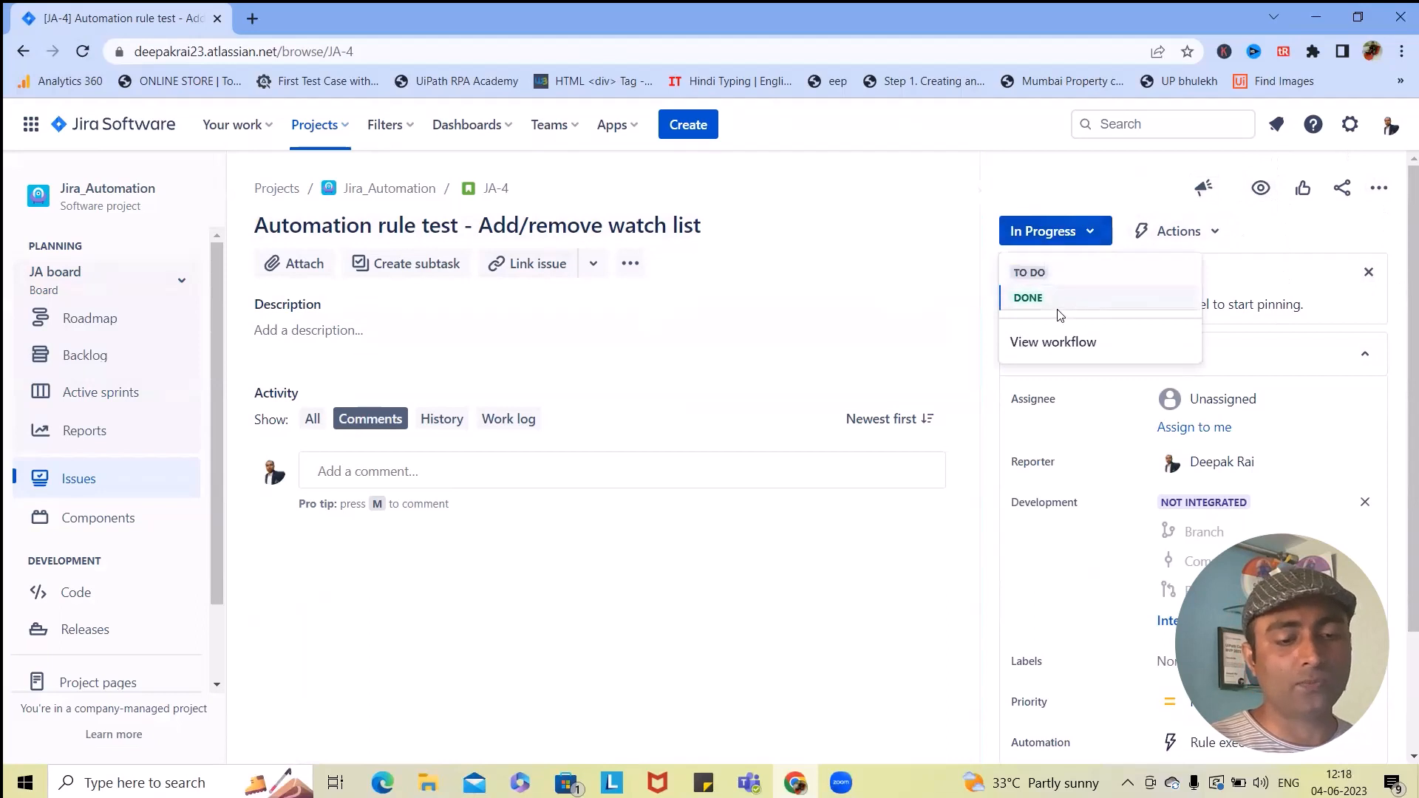
left_click(1029, 298)
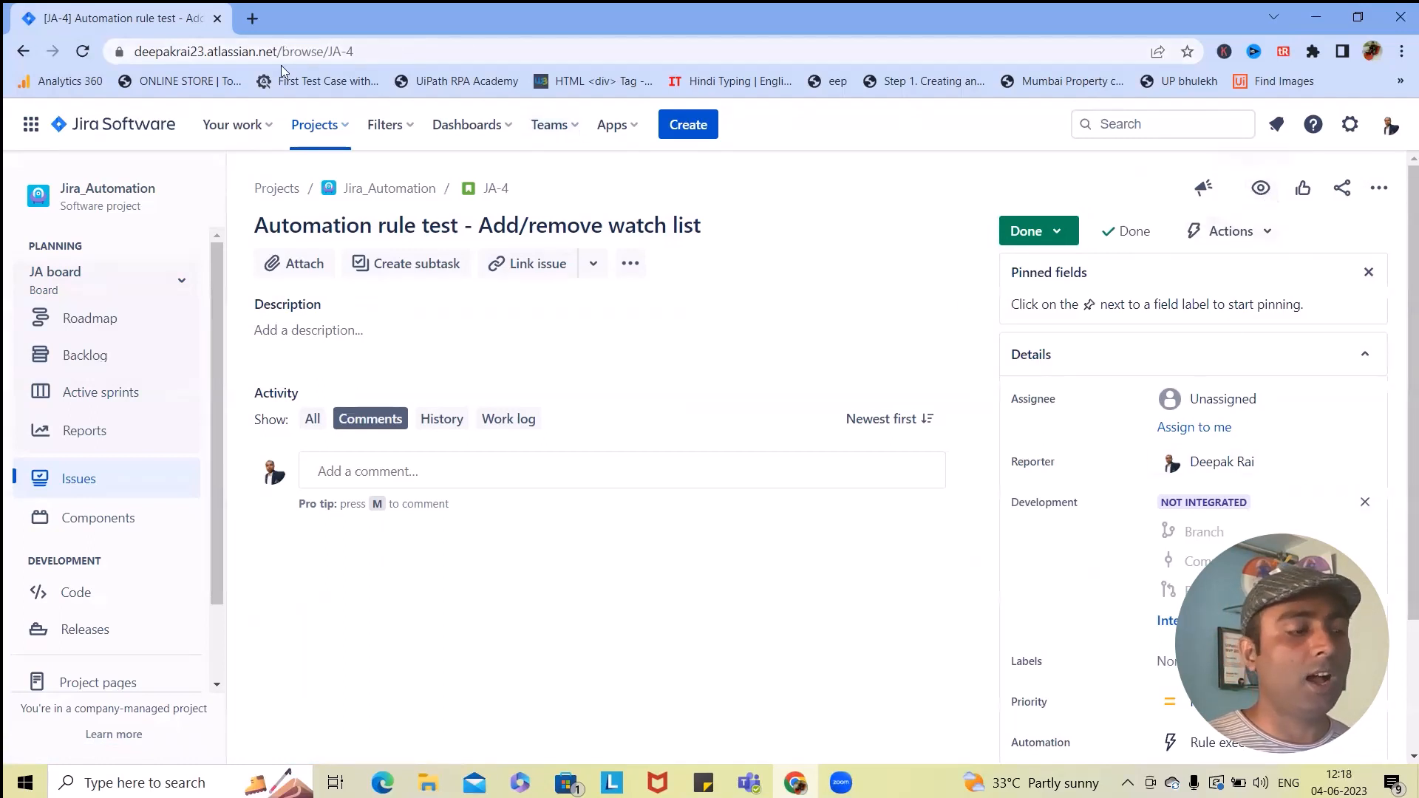
left_click(82, 51)
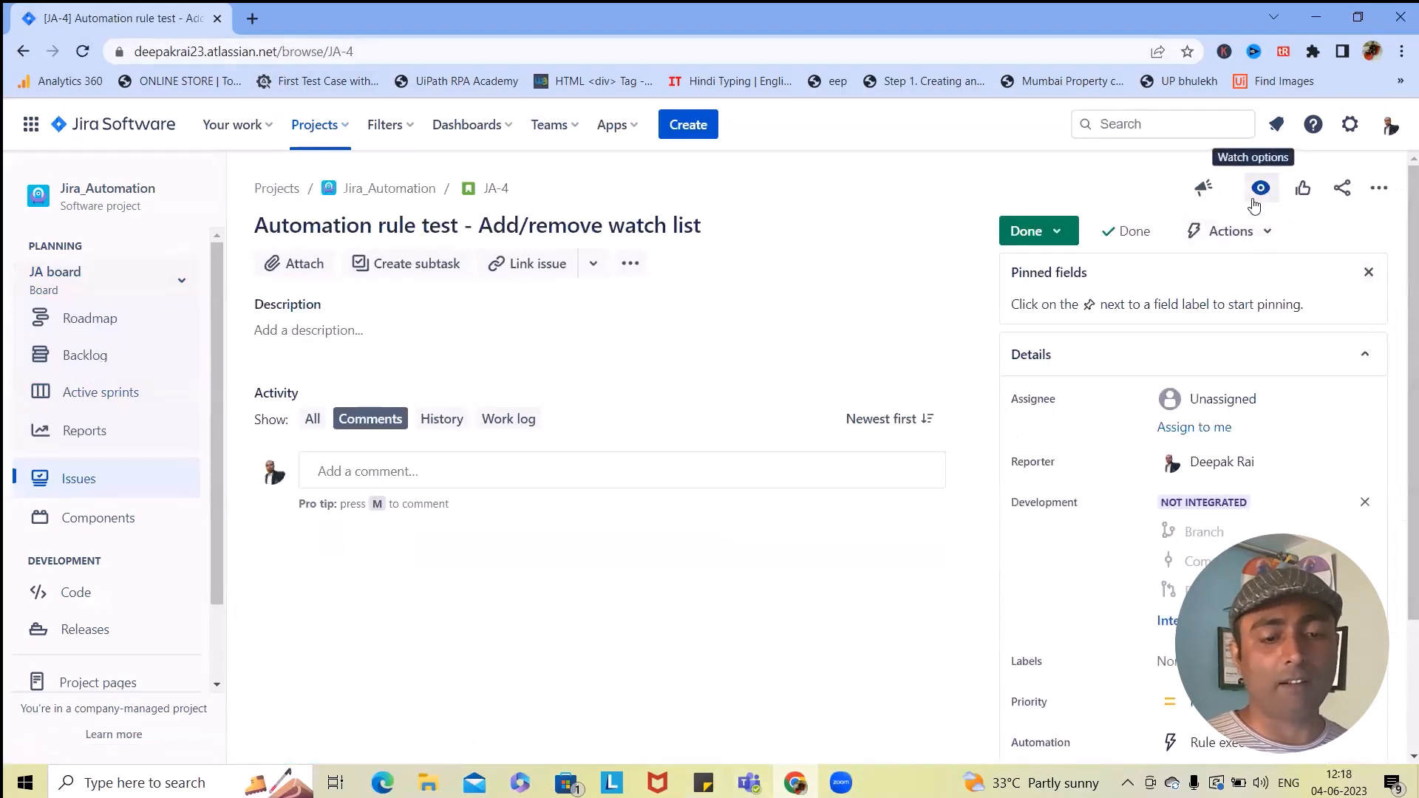
left_click(1260, 194)
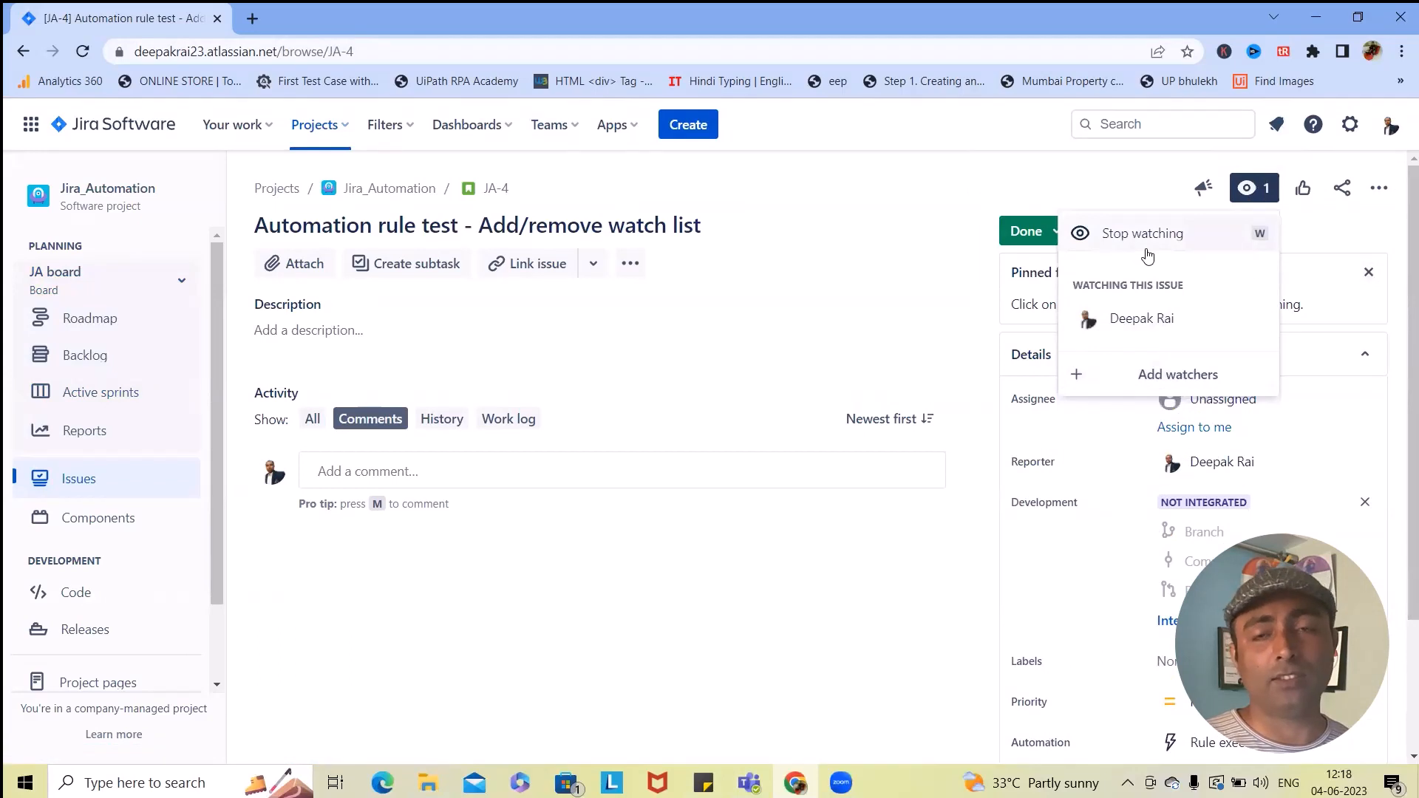